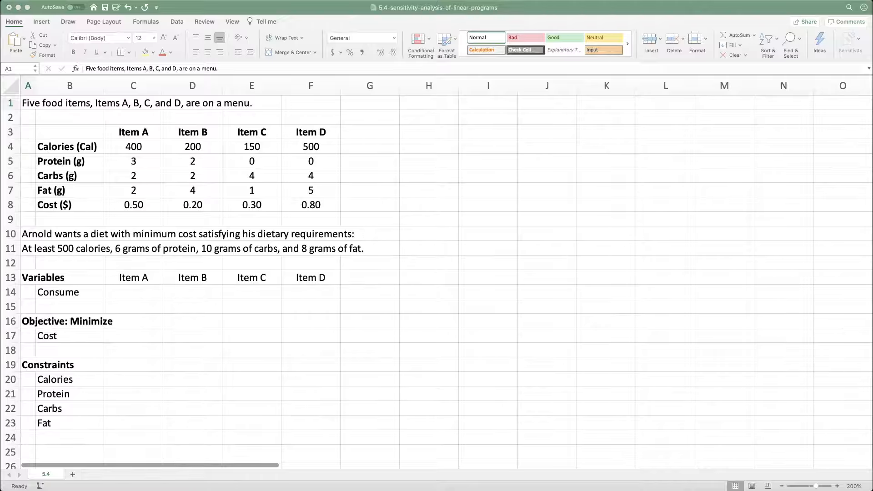
Step: Enter an initial value of 1 in the Consume row for Items A through D
{"action": "left_click", "coordinate": [126, 294]}
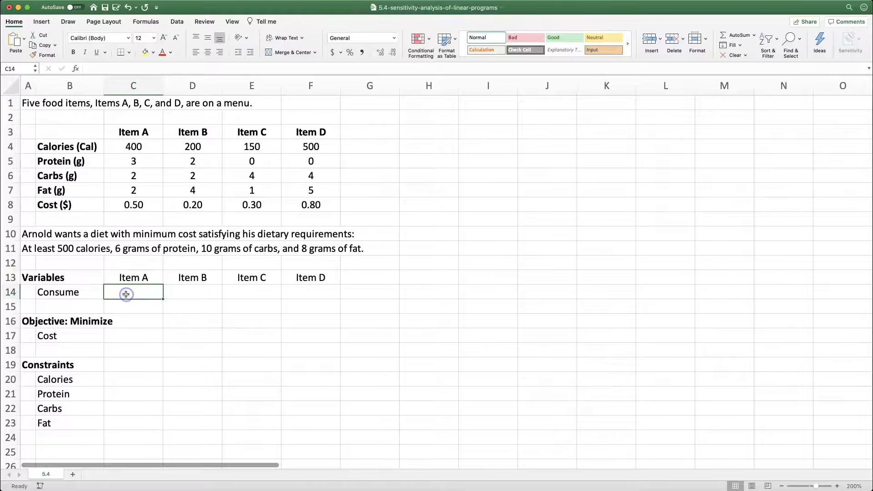
{"action": "type", "text": "1"}
{"action": "key", "text": "Tab"}
{"action": "type", "text": "1"}
{"action": "key", "text": "Tab"}
{"action": "type", "text": "1"}
{"action": "key", "text": "Tab"}
{"action": "type", "text": "1"}
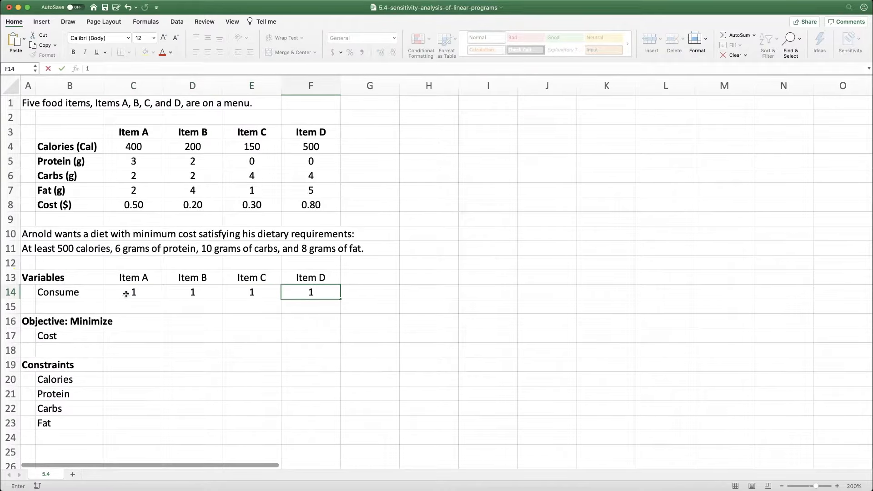
{"action": "left_click", "coordinate": [78, 295]}
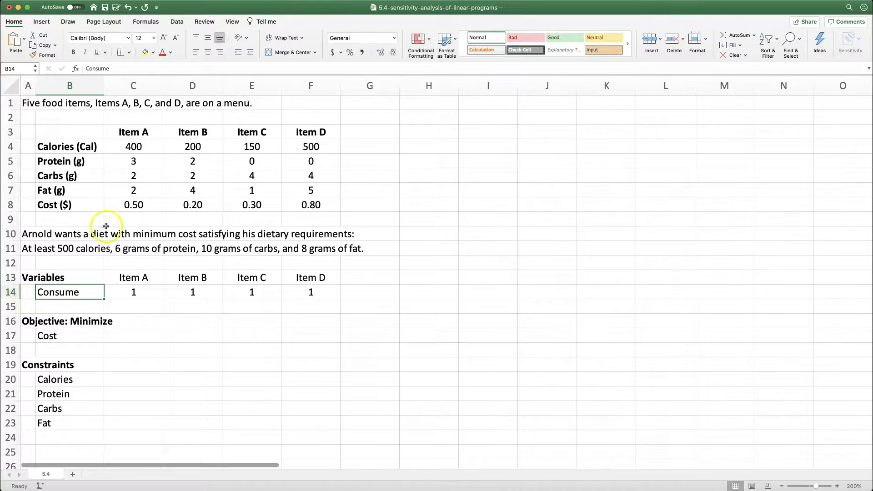
Step: Copy the four item costs from C8:F8 into the objective's Cost row starting at C17
{"action": "left_click_drag", "start_coordinate": [120, 205], "coordinate": [306, 206]}
{"action": "key", "text": "cmd+c"}
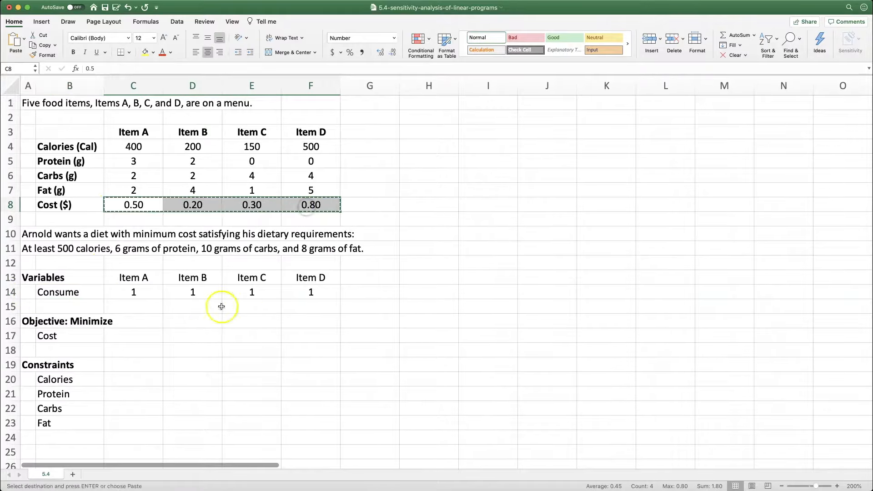
{"action": "left_click", "coordinate": [126, 337]}
{"action": "key", "text": "cmd+v"}
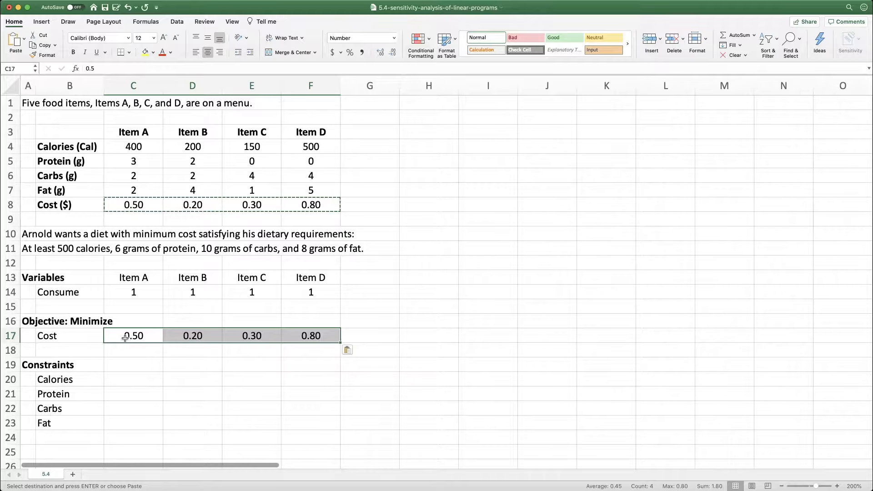
Step: Copy the calorie, protein, carb and fat values from C4:F7 into the Constraints rows starting at C20
{"action": "left_click_drag", "start_coordinate": [132, 144], "coordinate": [310, 189]}
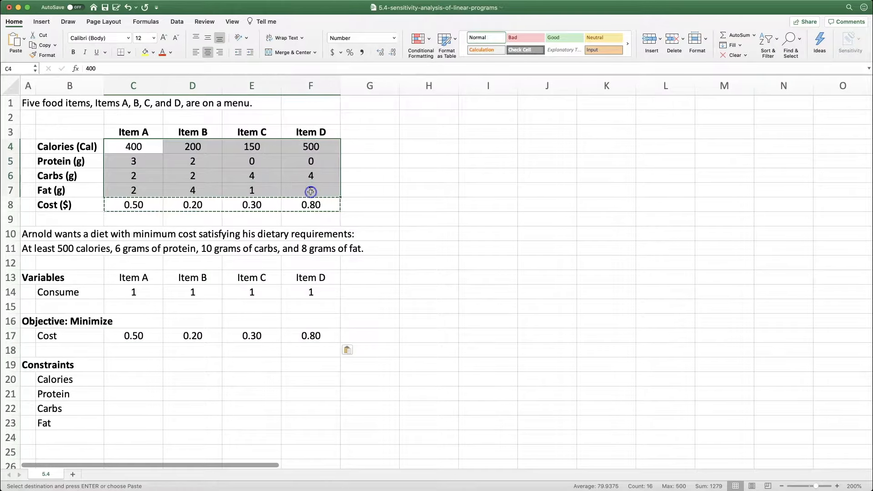
{"action": "key", "text": "cmd+c"}
{"action": "left_click", "coordinate": [122, 382]}
{"action": "key", "text": "cmd+v"}
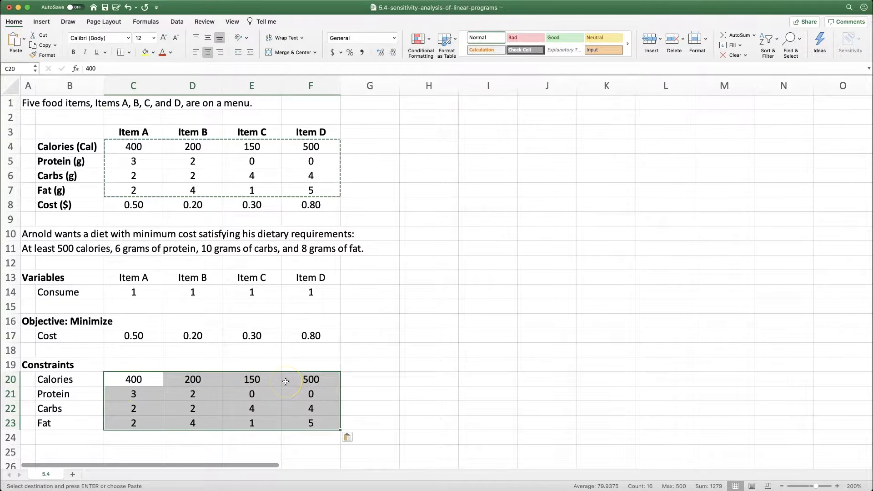
Step: Add the bold heading TOTALS in G16 and begin a formula in G17
{"action": "left_click", "coordinate": [368, 320]}
{"action": "key", "text": "super+b"}
{"action": "type", "text": "TOTAL"}
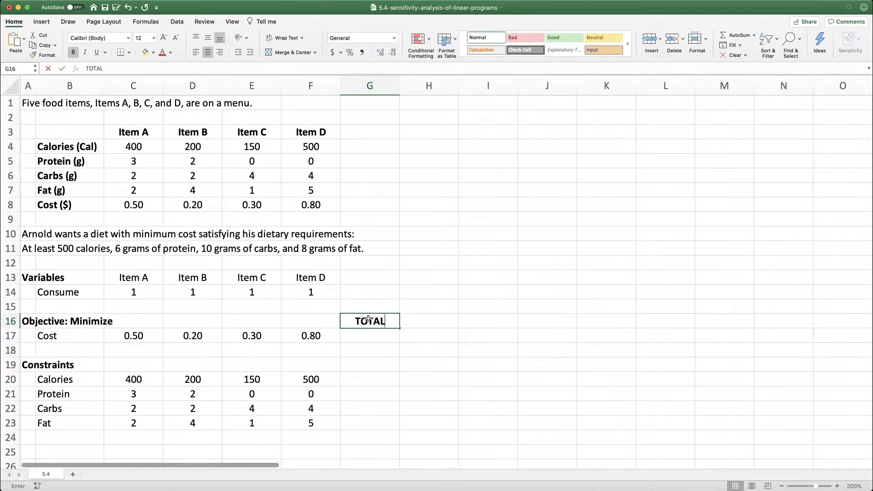
{"action": "type", "text": "S"}
{"action": "key", "text": "Return"}
{"action": "type", "text": "="}
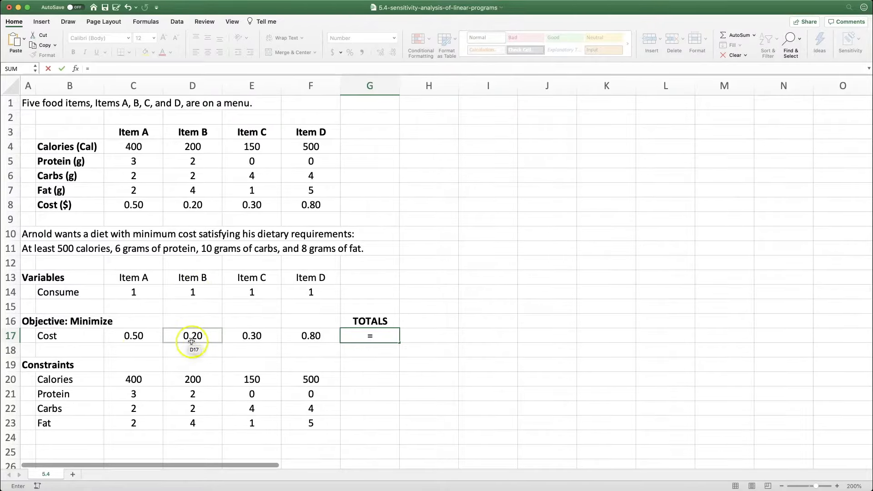
{"action": "left_click", "coordinate": [142, 294]}
{"action": "type", "text": "*"}
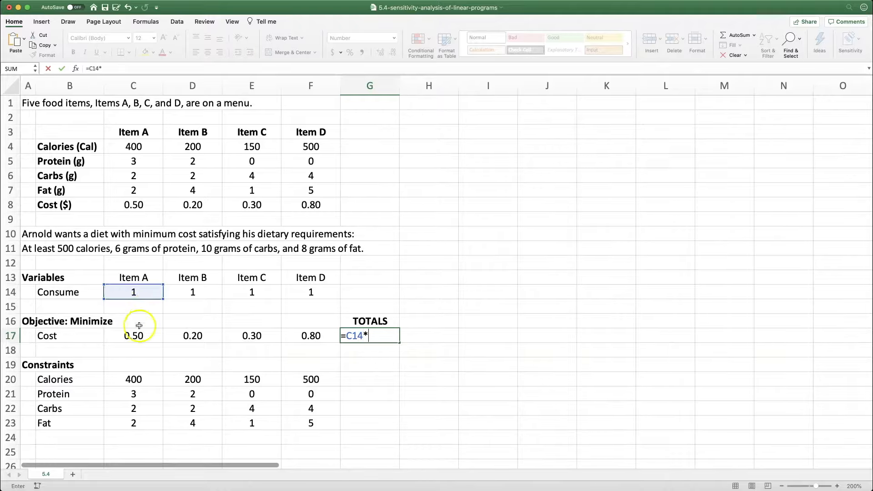
{"action": "left_click", "coordinate": [138, 335]}
{"action": "type", "text": "+"}
{"action": "left_click", "coordinate": [173, 292]}
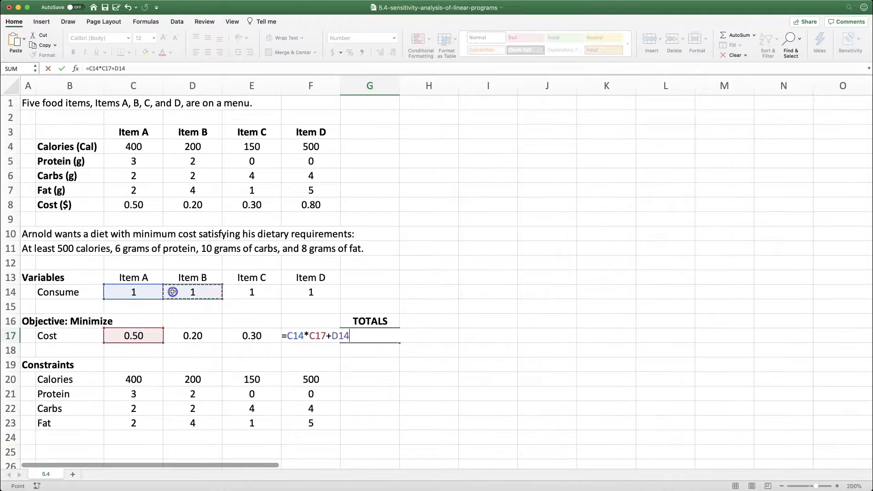
{"action": "type", "text": "*"}
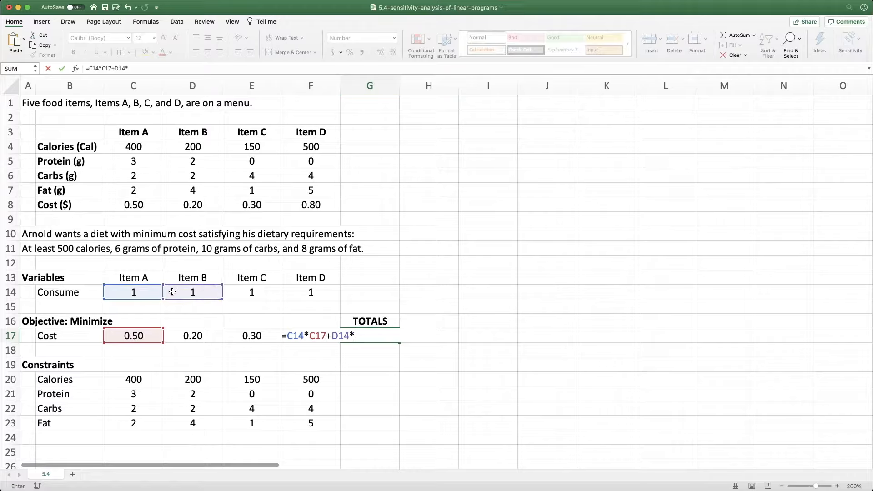
{"action": "left_click", "coordinate": [184, 332]}
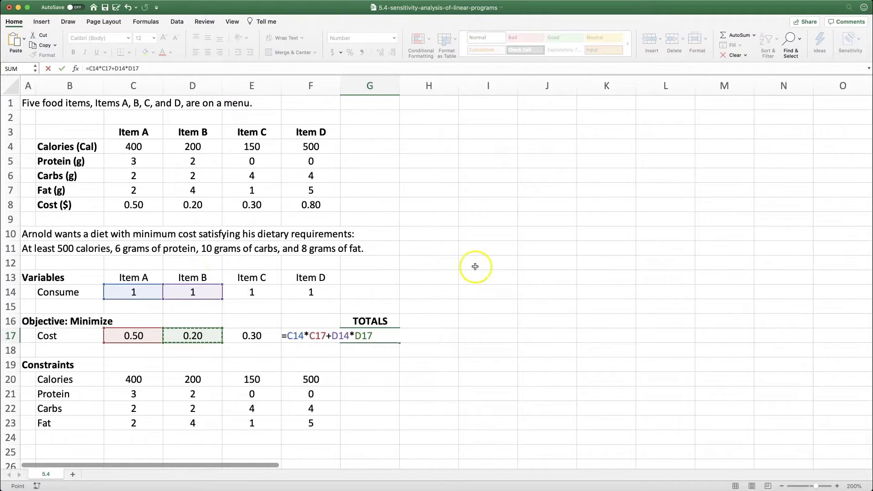
{"action": "key", "text": "BackSpace"}
{"action": "key", "text": "BackSpace"}
{"action": "key", "text": "BackSpace"}
{"action": "key", "text": "BackSpace"}
{"action": "key", "text": "BackSpace"}
{"action": "key", "text": "BackSpace"}
{"action": "key", "text": "BackSpace"}
{"action": "key", "text": "BackSpace"}
{"action": "key", "text": "BackSpace"}
{"action": "key", "text": "BackSpace"}
{"action": "key", "text": "BackSpace"}
{"action": "key", "text": "BackSpace"}
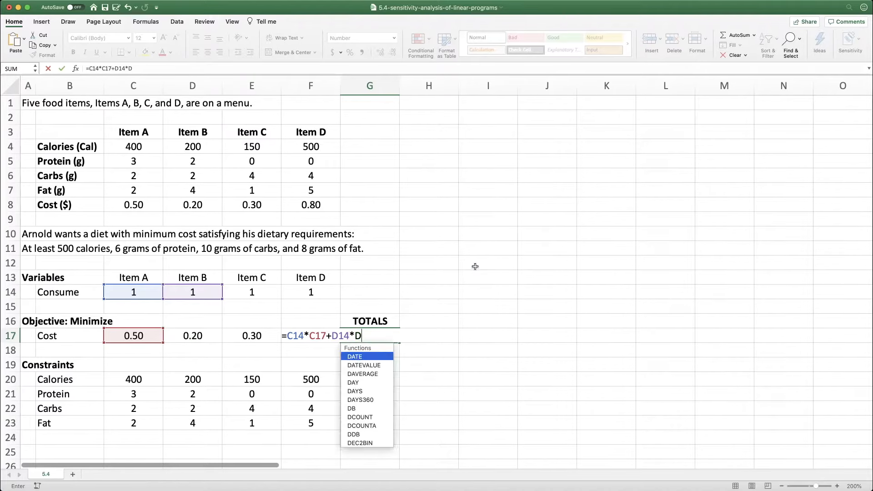
{"action": "key", "text": "BackSpace"}
{"action": "key", "text": "BackSpace"}
{"action": "key", "text": "BackSpace"}
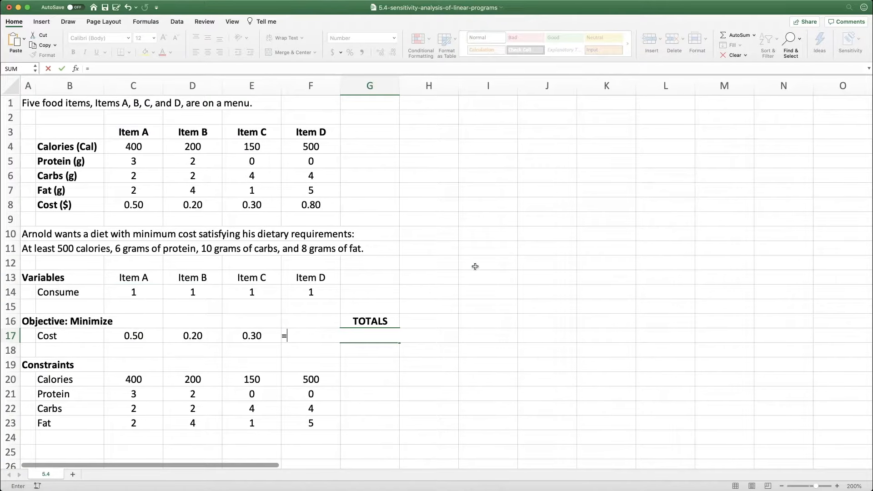
Step: Complete the G17 formula as SUMPRODUCT of the Consume values C14:F14 and the costs C17:F17
{"action": "type", "text": "S"}
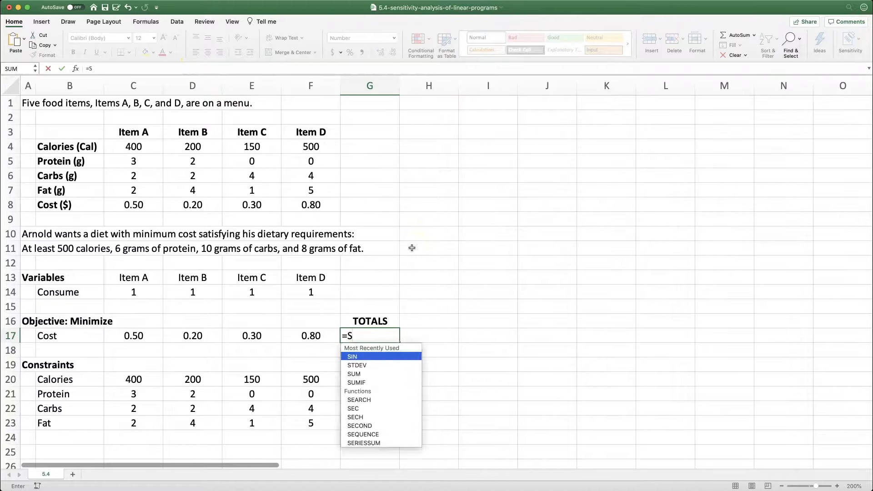
{"action": "type", "text": "UMPRO"}
{"action": "key", "text": "Tab"}
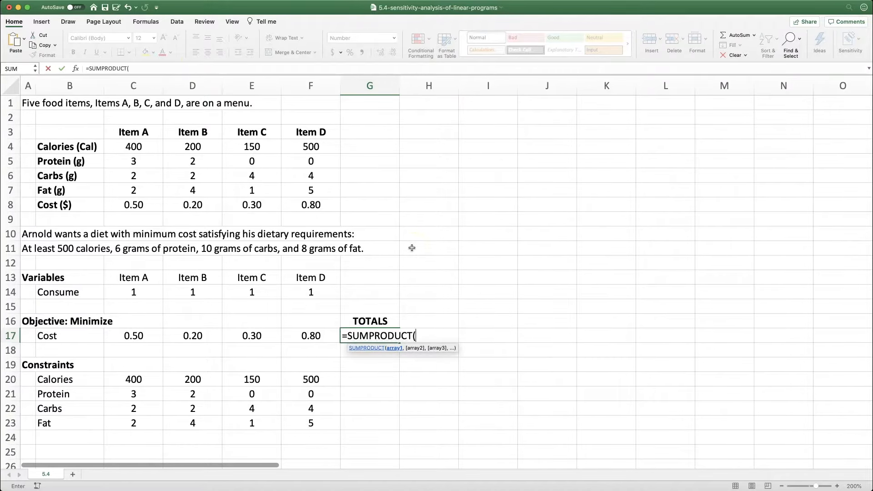
{"action": "left_click", "coordinate": [415, 353]}
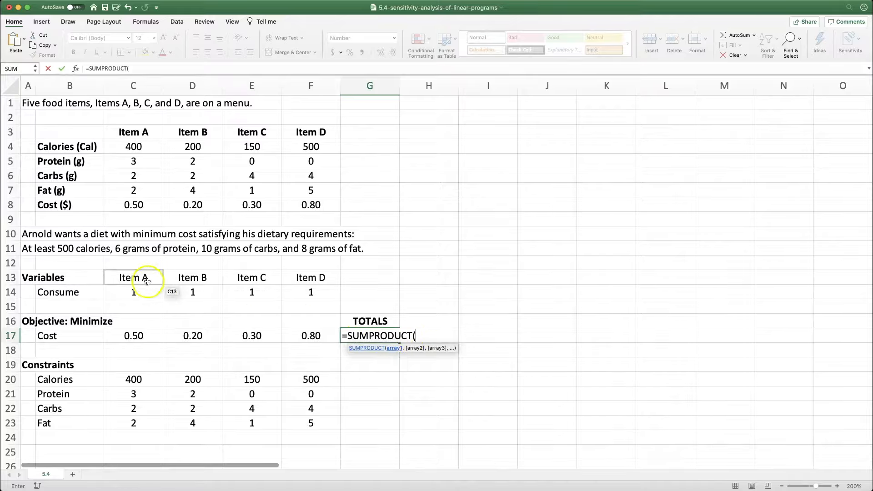
{"action": "left_click_drag", "start_coordinate": [136, 291], "coordinate": [298, 290]}
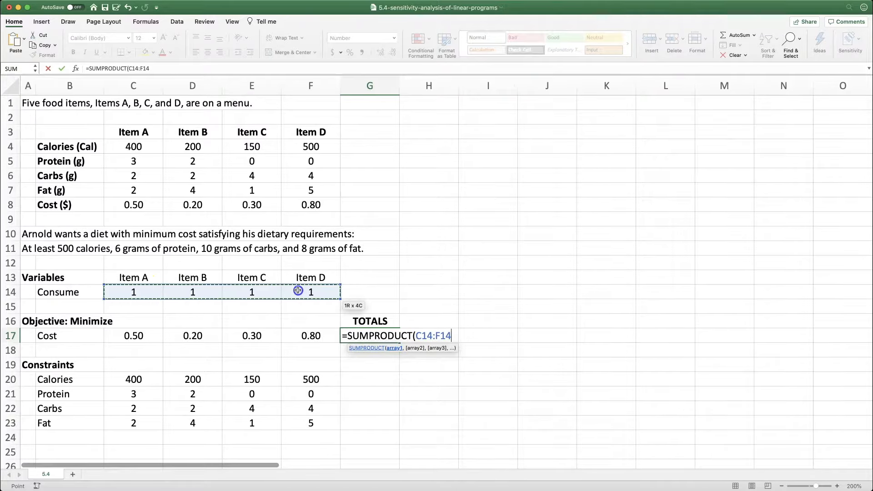
{"action": "type", "text": ","}
{"action": "left_click_drag", "start_coordinate": [136, 336], "coordinate": [311, 336]}
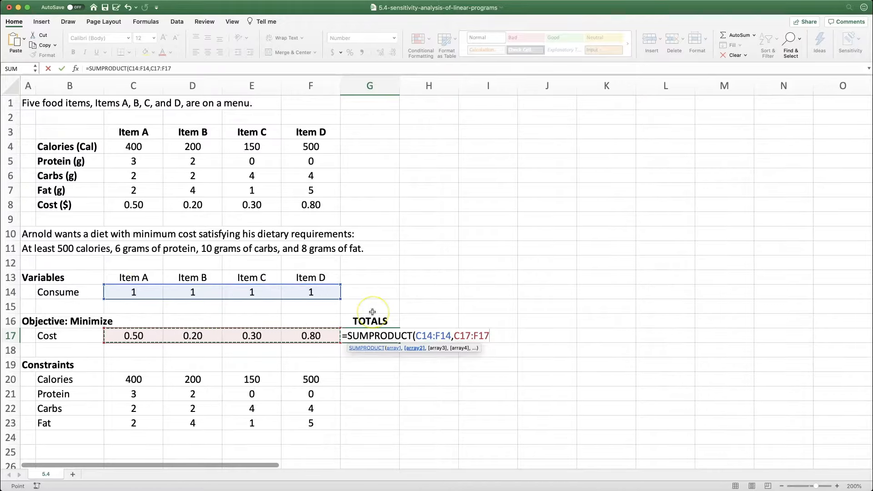
{"action": "key", "text": "Return"}
Step: Fix row 14 in the G17 formula so its first array reads C$14:F$14
{"action": "left_click", "coordinate": [381, 337]}
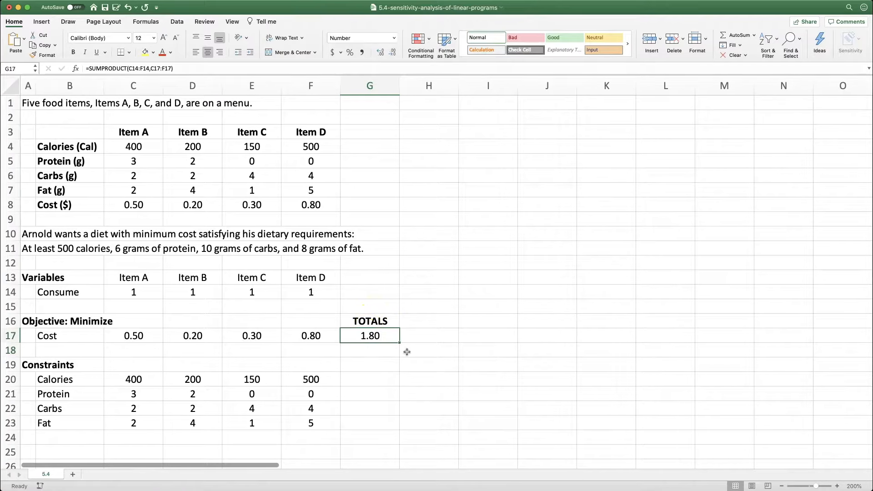
{"action": "double_click", "coordinate": [371, 335]}
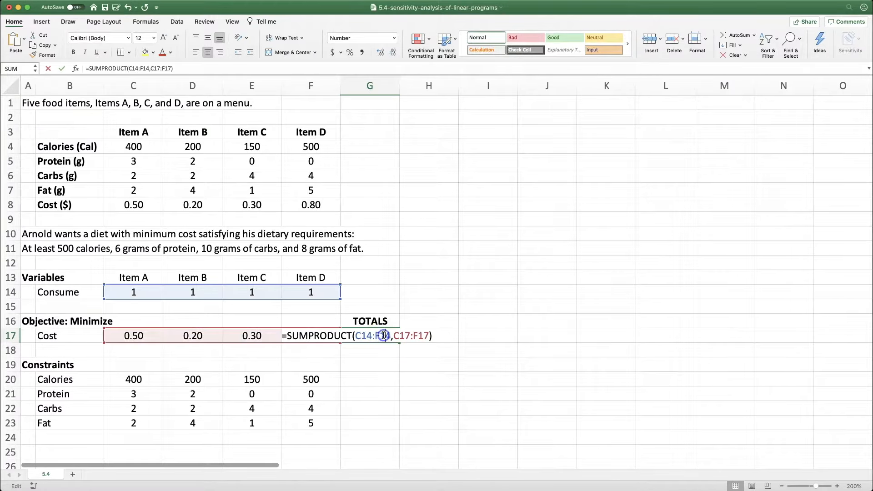
{"action": "left_click", "coordinate": [393, 337]}
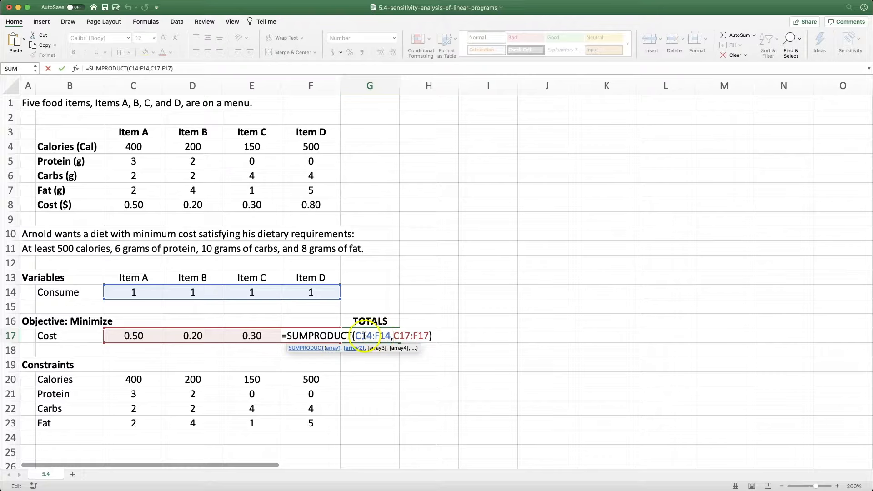
{"action": "left_click", "coordinate": [363, 336]}
{"action": "type", "text": "$"}
{"action": "left_click", "coordinate": [385, 336]}
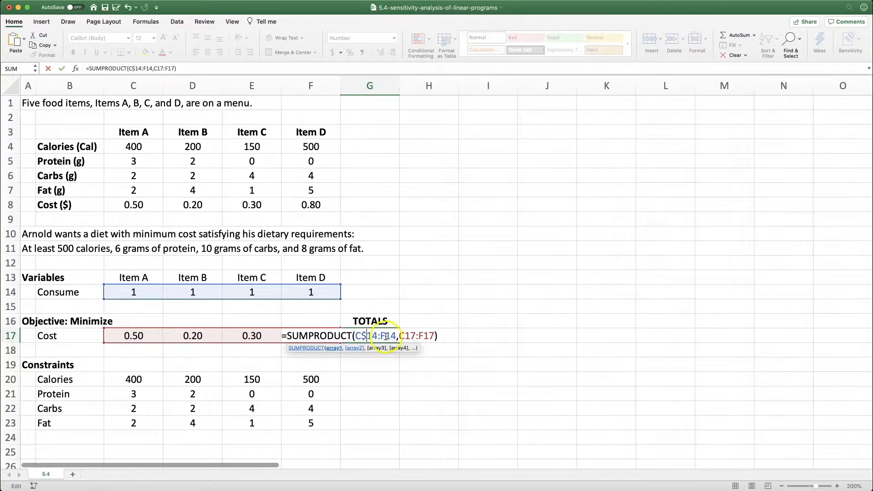
{"action": "type", "text": "$"}
{"action": "key", "text": "ctrl+Return"}
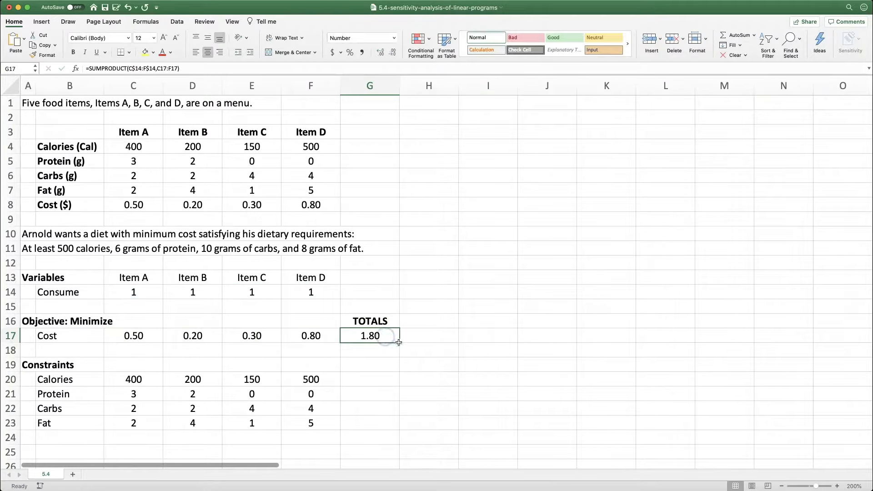
Step: Fill the G17 total formula down to G23 and clear the unneeded cells G18 and G19
{"action": "left_click_drag", "start_coordinate": [399, 343], "coordinate": [376, 425]}
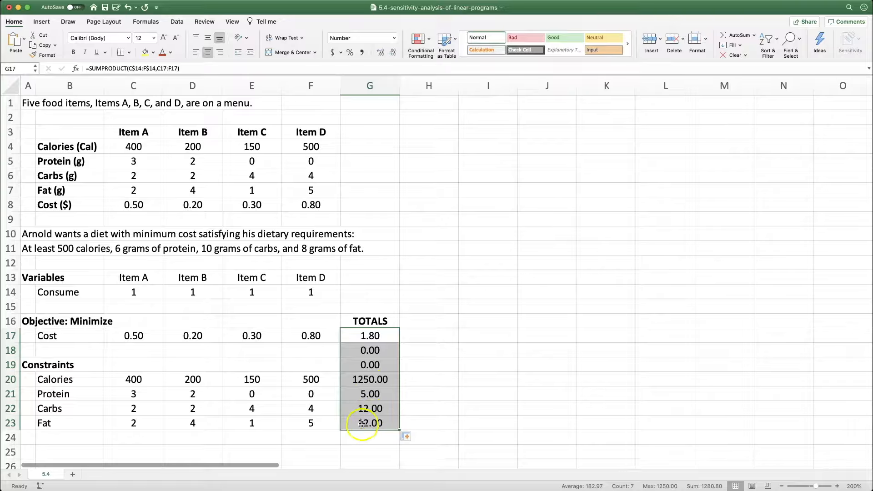
{"action": "left_click", "coordinate": [369, 364]}
{"action": "key", "text": "Delete"}
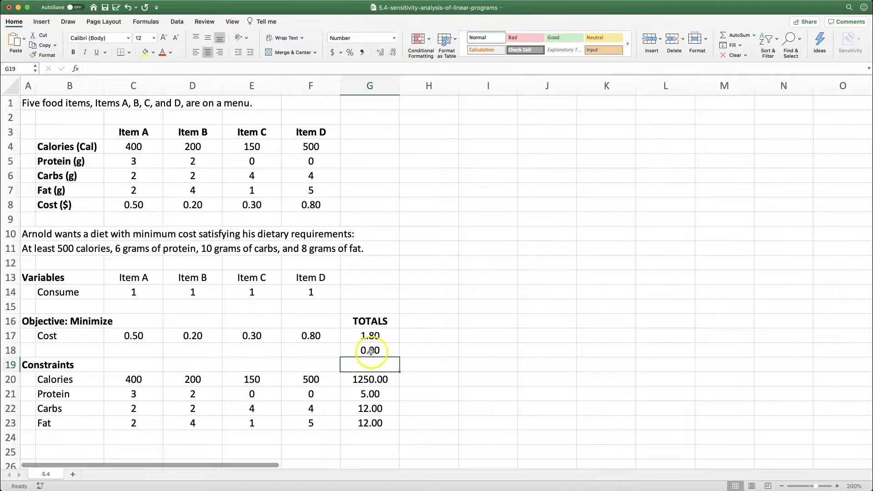
{"action": "left_click", "coordinate": [371, 350]}
{"action": "key", "text": "Delete"}
Step: Format the constraint totals in G20:G23 to show no decimal places
{"action": "left_click_drag", "start_coordinate": [370, 379], "coordinate": [370, 423]}
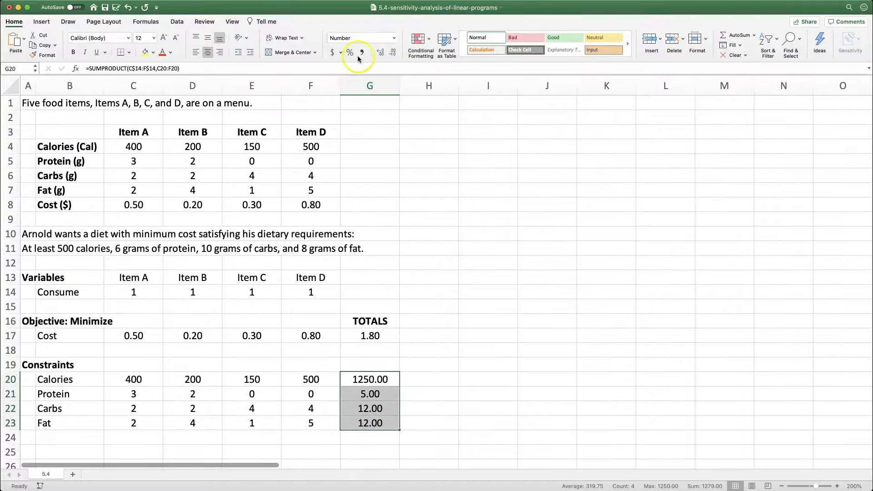
{"action": "left_click", "coordinate": [382, 52]}
{"action": "left_click", "coordinate": [421, 410]}
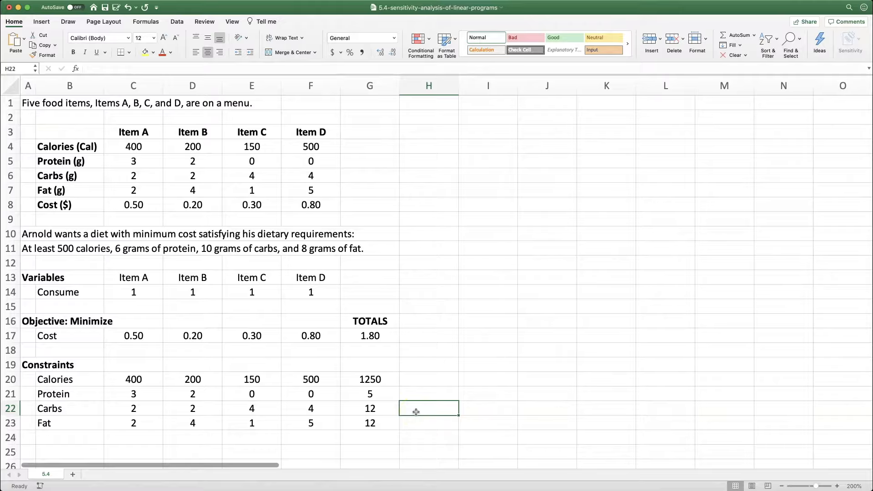
Step: Review the Consume variables, the cost total and the formulas of the four constraint totals
{"action": "left_click_drag", "start_coordinate": [122, 292], "coordinate": [313, 293]}
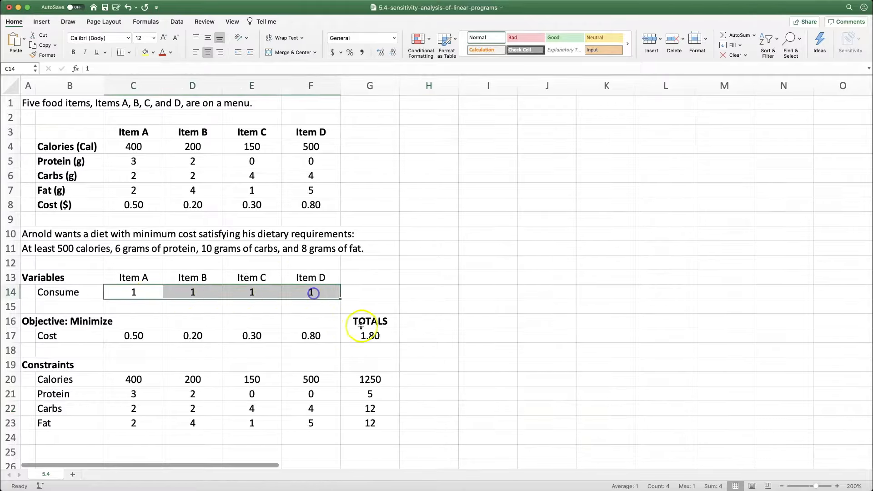
{"action": "left_click", "coordinate": [366, 334]}
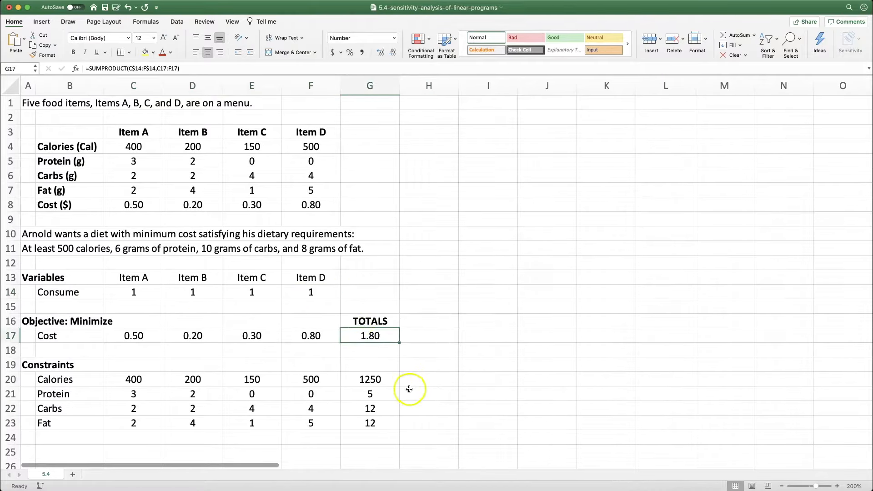
{"action": "left_click", "coordinate": [392, 381]}
{"action": "left_click", "coordinate": [393, 395]}
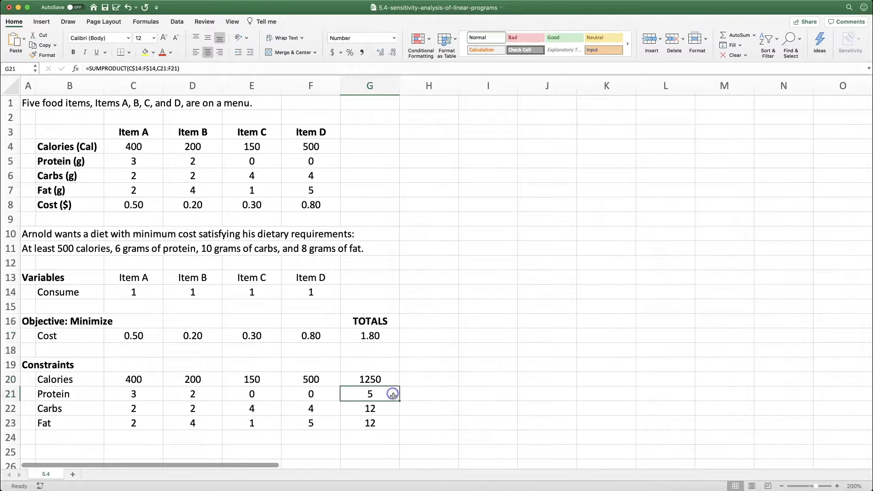
{"action": "left_click", "coordinate": [390, 408]}
{"action": "left_click", "coordinate": [389, 423]}
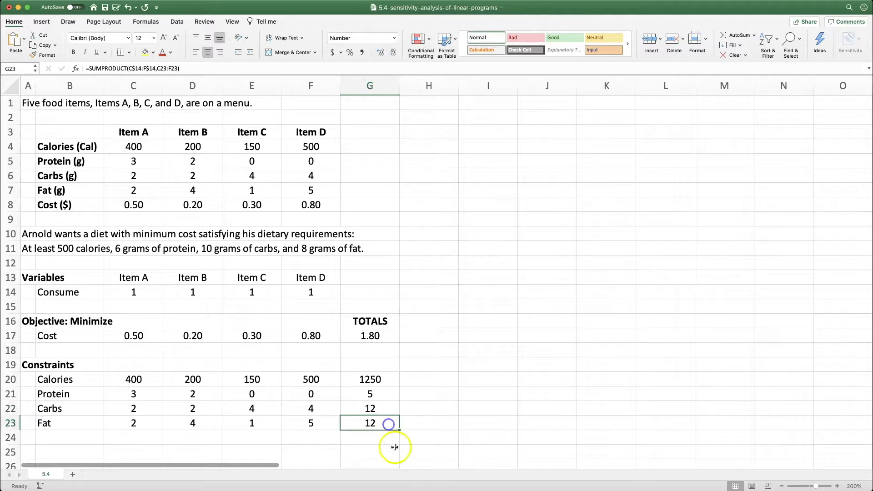
Step: Enter the calorie requirement >= 500 in H20:I20 and the protein requirement >= 6 in H21:I21
{"action": "left_click", "coordinate": [431, 379]}
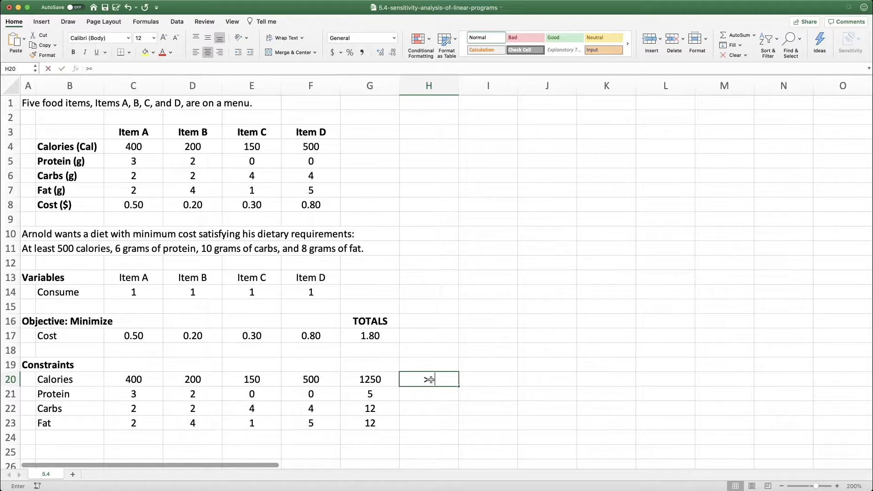
{"action": "left_click", "coordinate": [486, 378]}
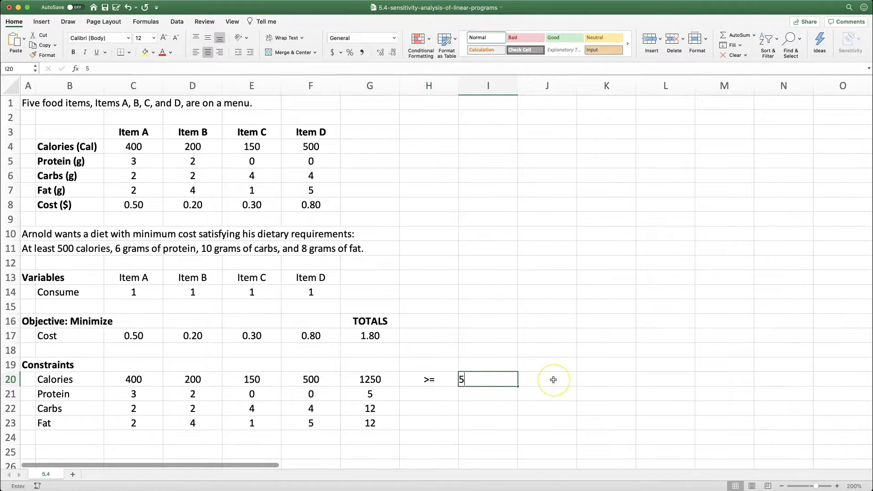
{"action": "key", "text": "Return"}
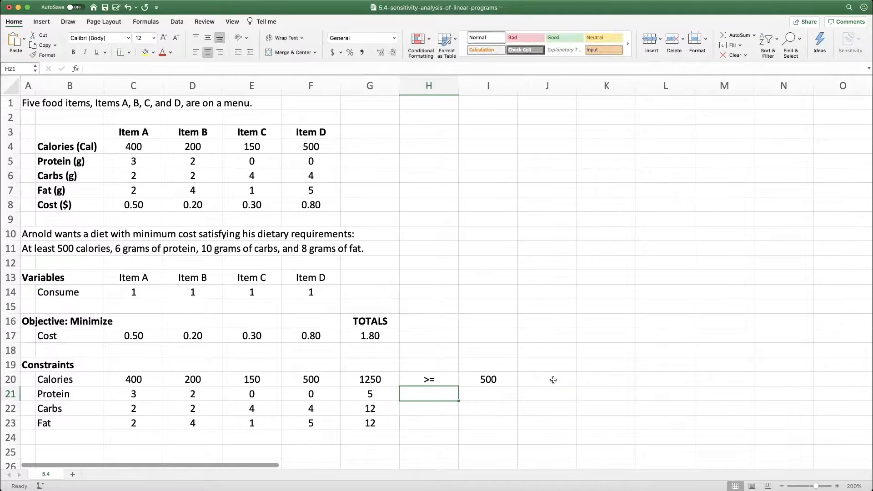
{"action": "type", "text": ">="}
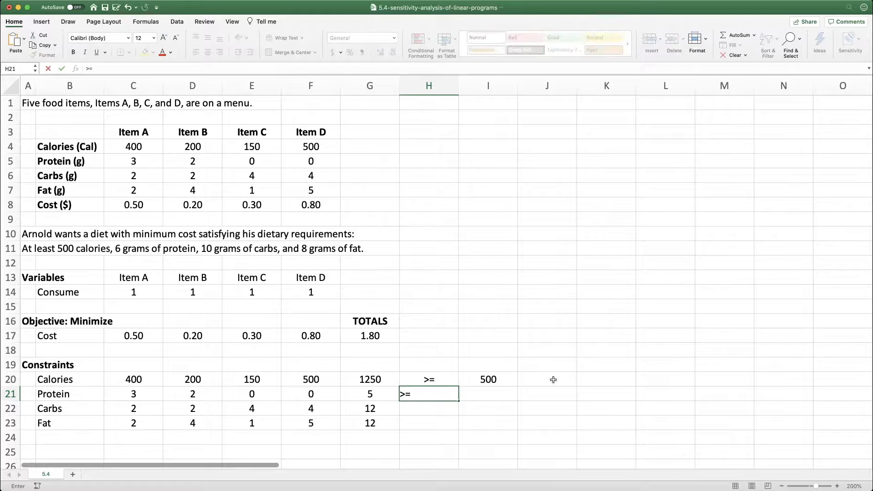
{"action": "key", "text": "Tab"}
{"action": "type", "text": "6"}
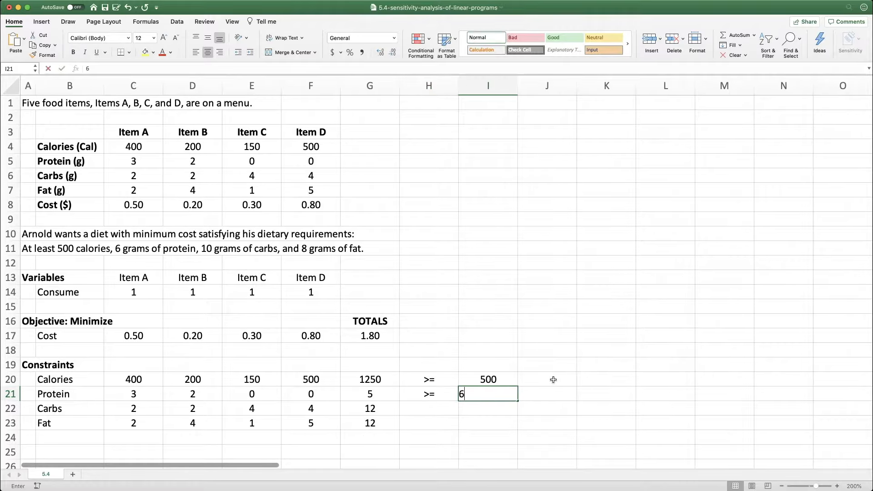
{"action": "key", "text": "Return"}
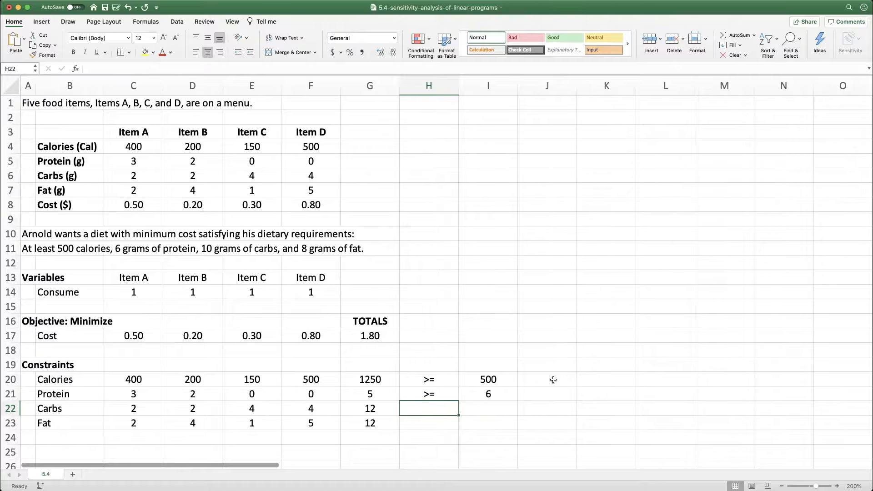
Step: Enter the carbs requirement >= 10 in H22:I22 and the fat requirement >= 8 in H23:I23
{"action": "type", "text": ">="}
{"action": "key", "text": "Tab"}
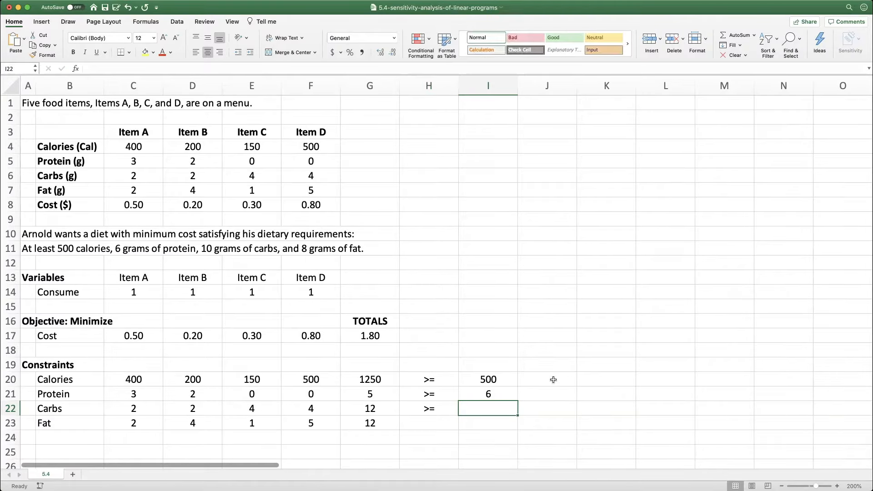
{"action": "type", "text": "10"}
{"action": "key", "text": "Return"}
{"action": "type", "text": ">="}
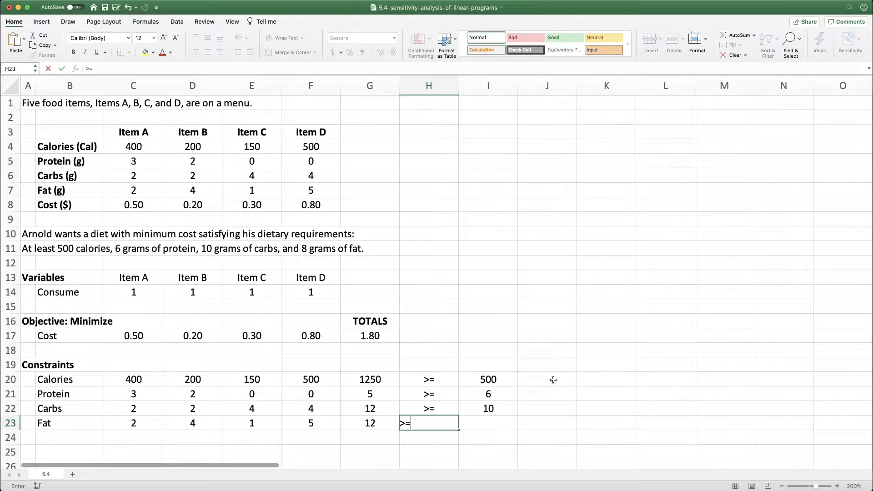
{"action": "key", "text": "Tab"}
{"action": "type", "text": "8"}
{"action": "left_click", "coordinate": [310, 306]}
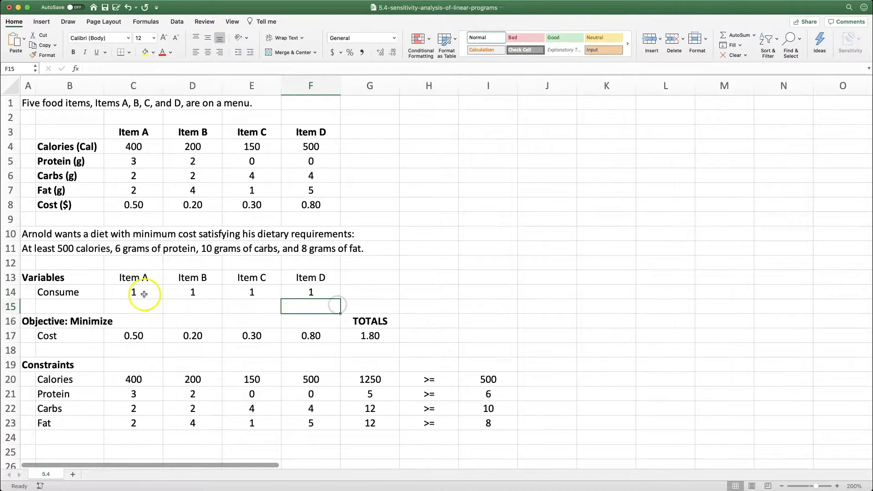
Step: Review the trial Consume values in row 14 and compare the protein total in G21 with its required minimum
{"action": "left_click_drag", "start_coordinate": [137, 291], "coordinate": [336, 292]}
{"action": "left_click", "coordinate": [355, 303]}
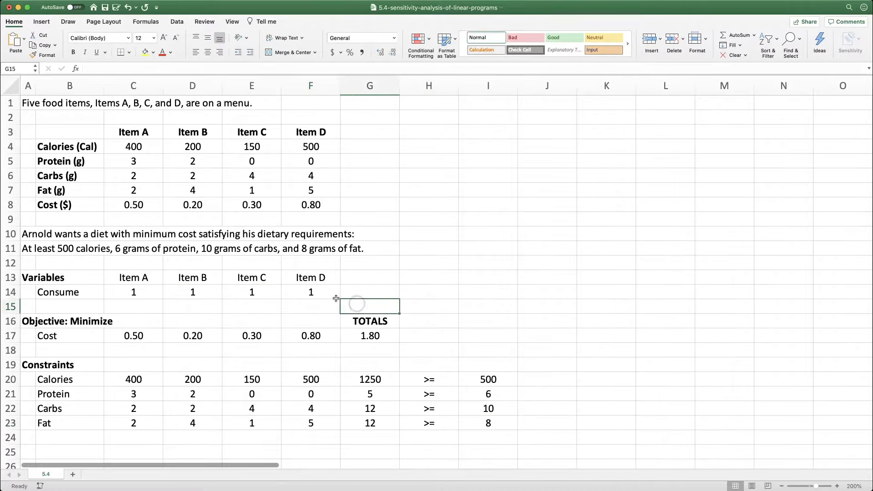
{"action": "left_click_drag", "start_coordinate": [365, 394], "coordinate": [473, 393]}
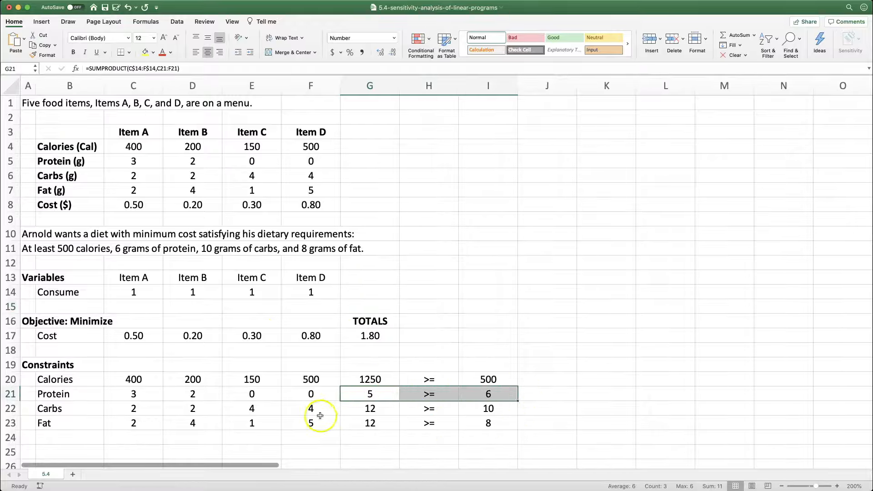
{"action": "left_click", "coordinate": [532, 395]}
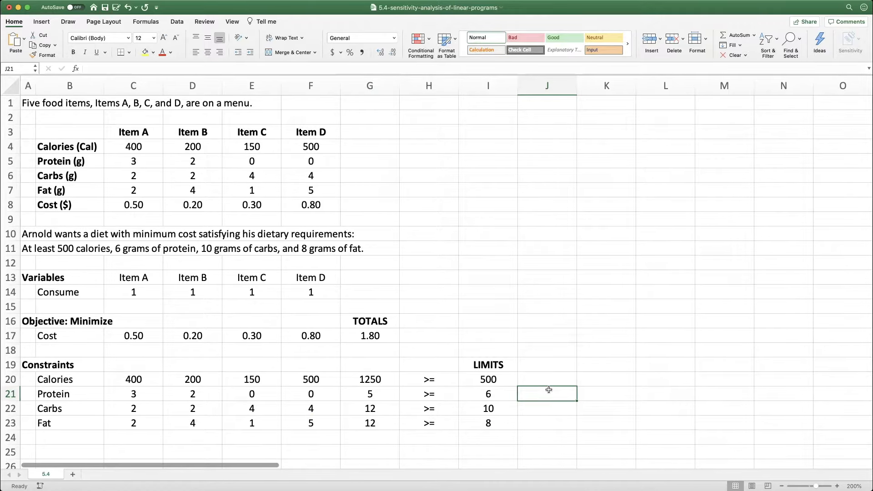
Step: Set up Solver to minimize the cost total in G17 by changing the Consume cells C14:F14
{"action": "left_click", "coordinate": [178, 22]}
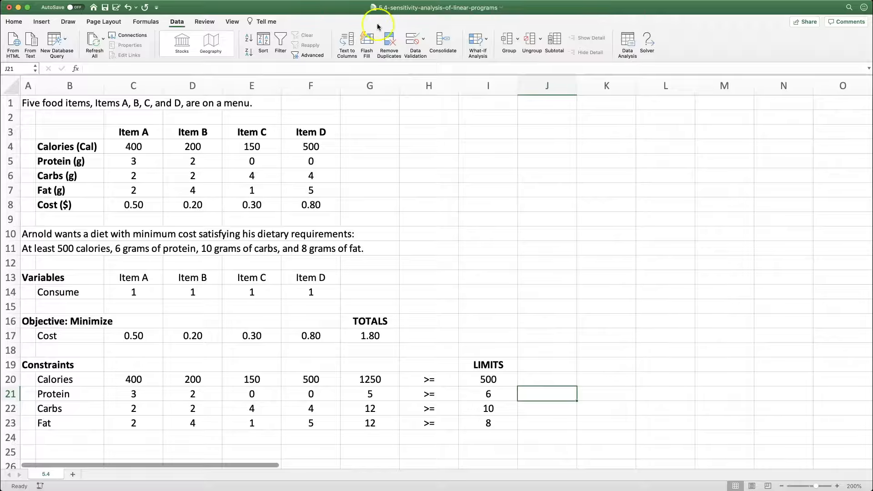
{"action": "left_click", "coordinate": [650, 40]}
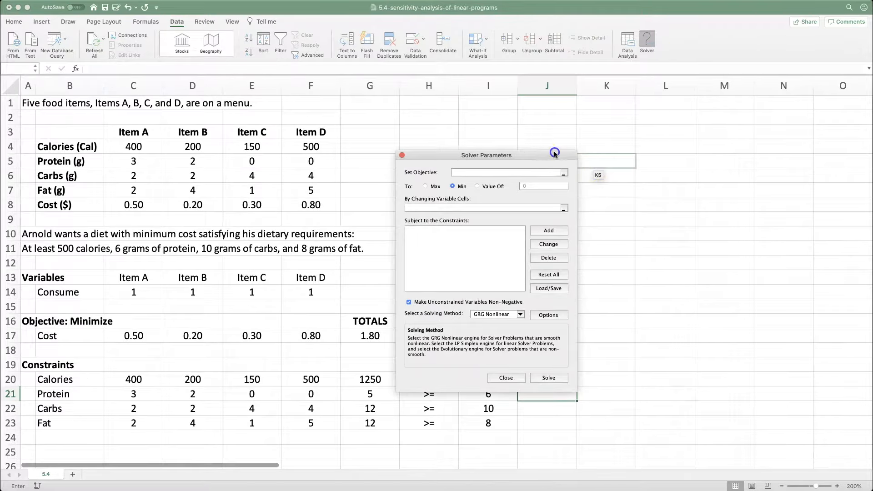
{"action": "left_click", "coordinate": [372, 335]}
{"action": "left_click", "coordinate": [485, 134]}
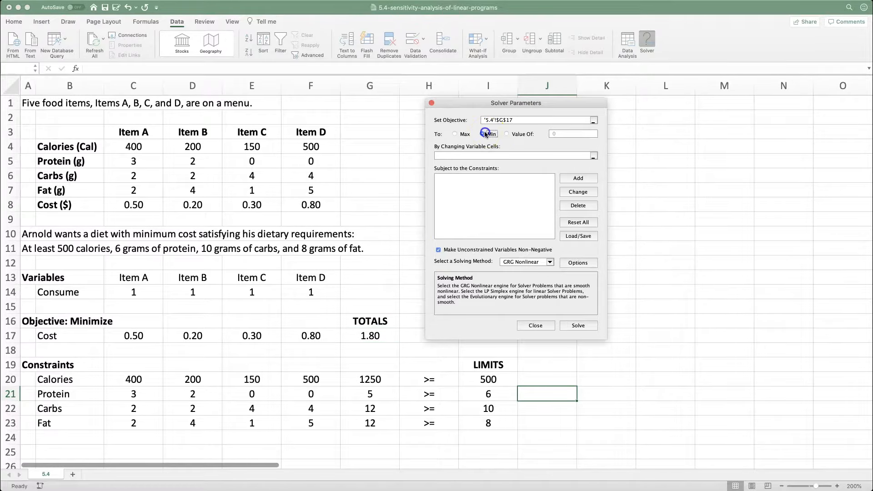
{"action": "left_click", "coordinate": [472, 153]}
{"action": "left_click_drag", "start_coordinate": [132, 292], "coordinate": [311, 293]}
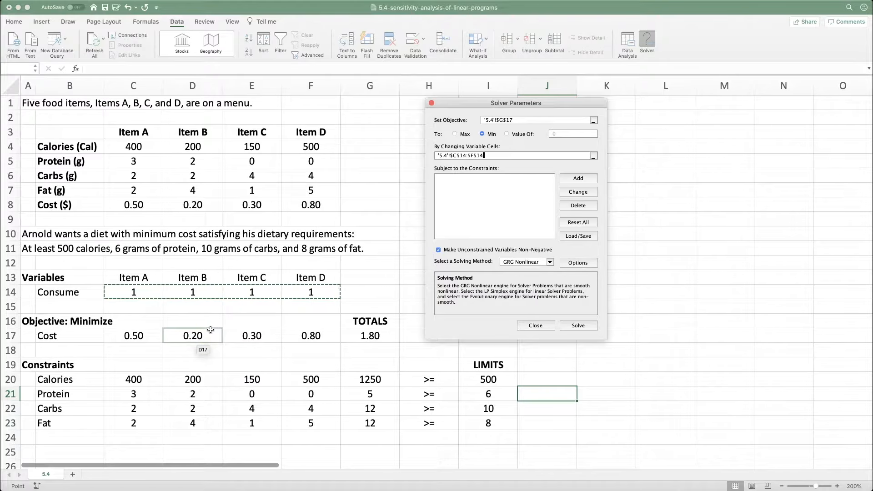
{"action": "left_click", "coordinate": [227, 318]}
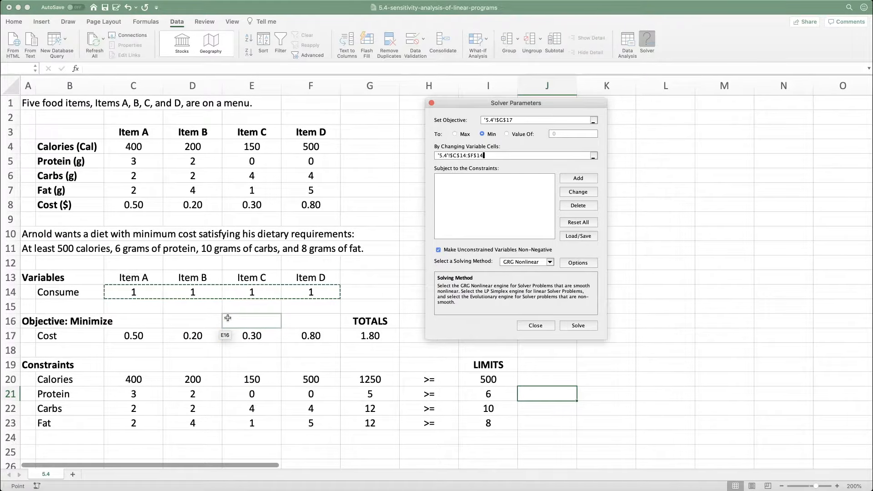
Step: Add the calories constraint to Solver, requiring G20 >= I20
{"action": "left_click", "coordinate": [561, 177]}
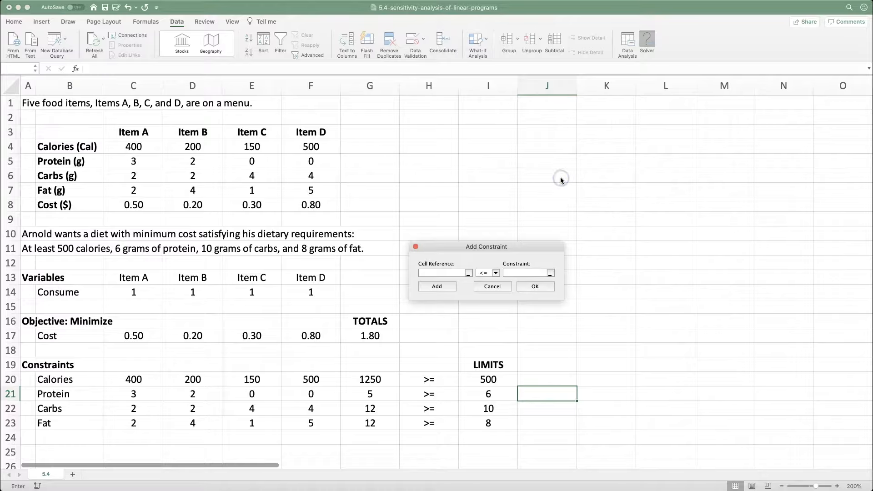
{"action": "left_click", "coordinate": [463, 250]}
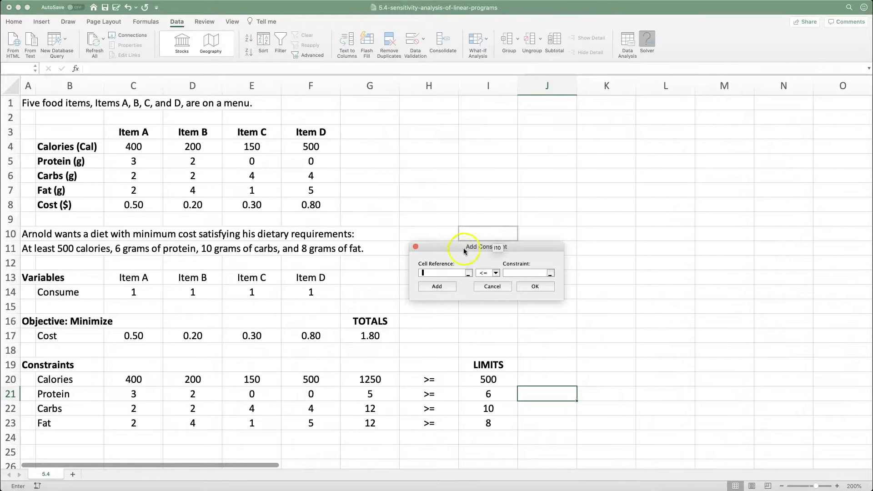
{"action": "left_click", "coordinate": [371, 380]}
{"action": "left_click", "coordinate": [495, 273]}
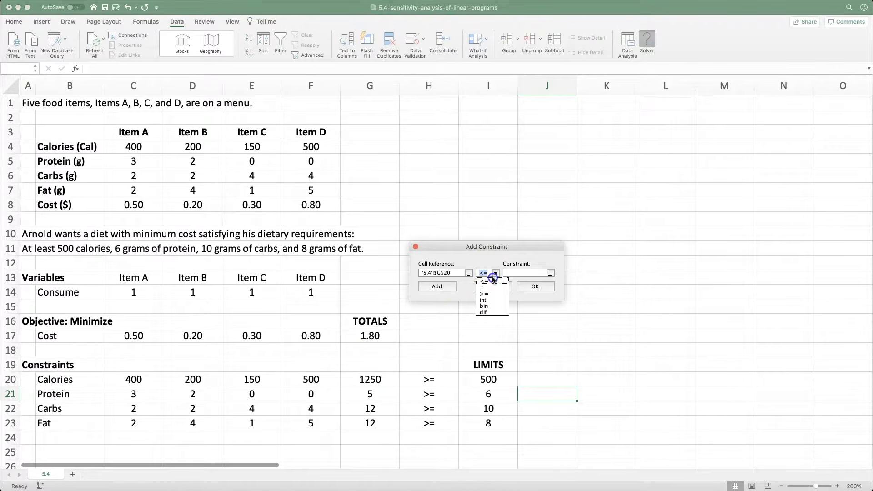
{"action": "left_click", "coordinate": [483, 293]}
{"action": "left_click", "coordinate": [480, 381]}
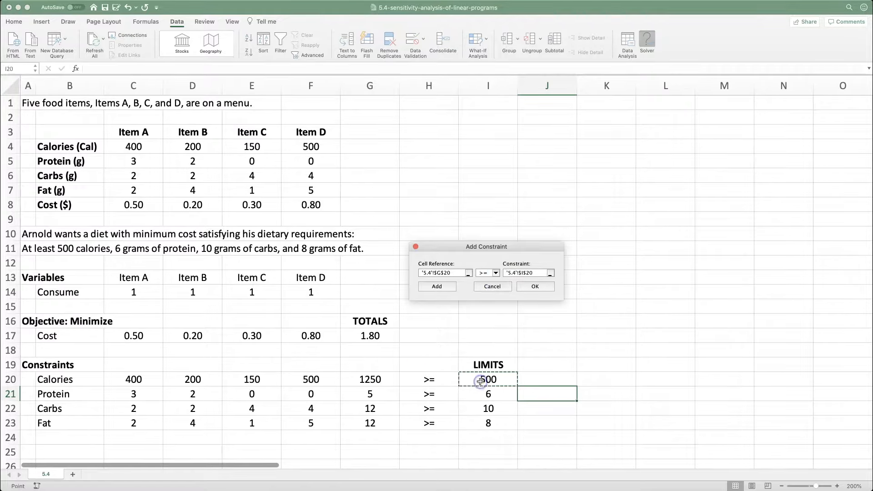
{"action": "left_click", "coordinate": [437, 287]}
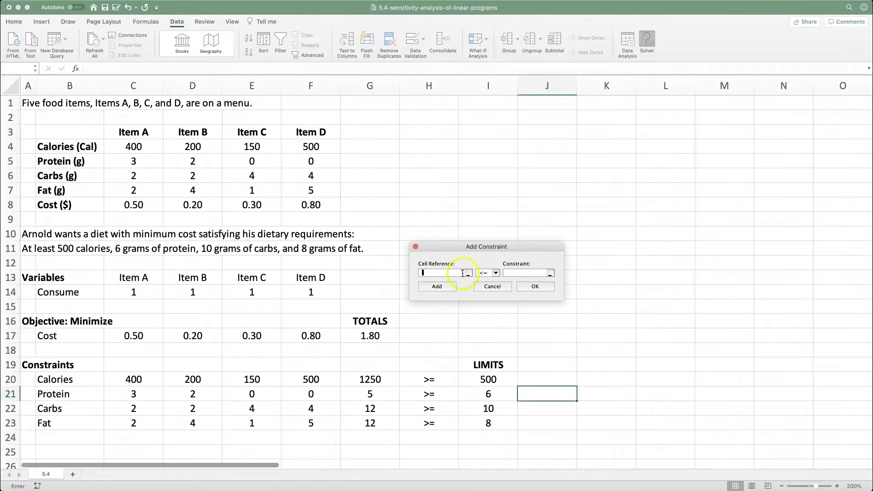
Step: Add the protein constraint to Solver, requiring G21 >= I21
{"action": "left_click", "coordinate": [379, 393]}
{"action": "left_click", "coordinate": [495, 273]}
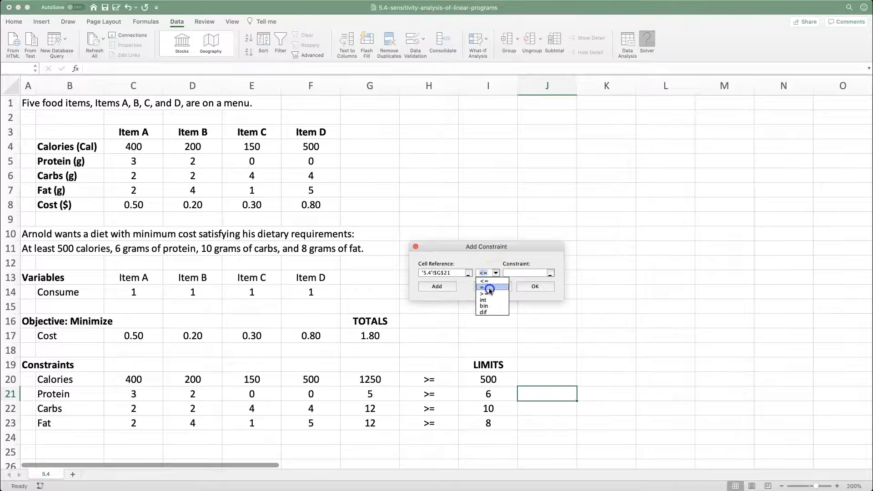
{"action": "left_click", "coordinate": [488, 286]}
{"action": "left_click", "coordinate": [481, 389]}
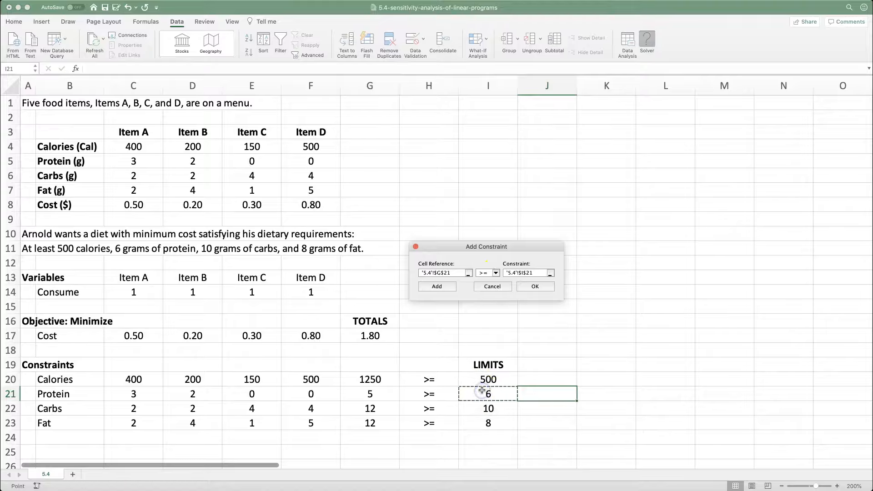
{"action": "left_click", "coordinate": [437, 287]}
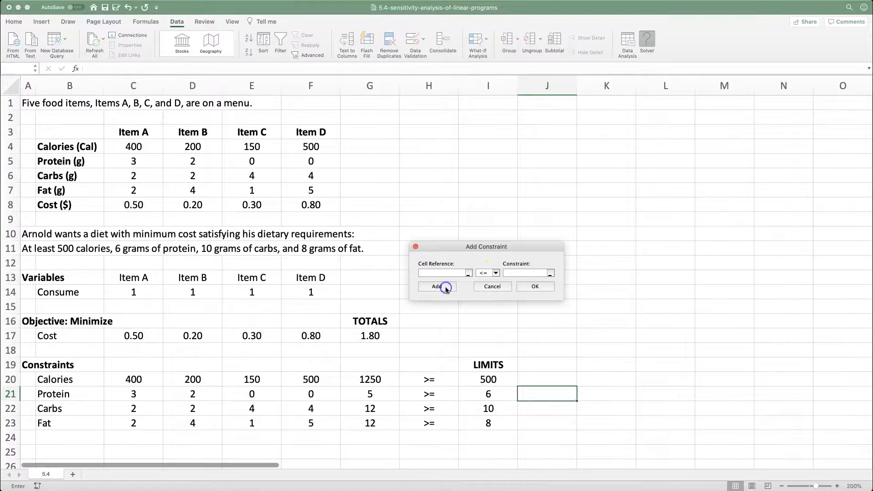
Step: Add the carbs constraint to Solver, requiring G22 >= I22
{"action": "left_click", "coordinate": [386, 412]}
{"action": "left_click", "coordinate": [487, 274]}
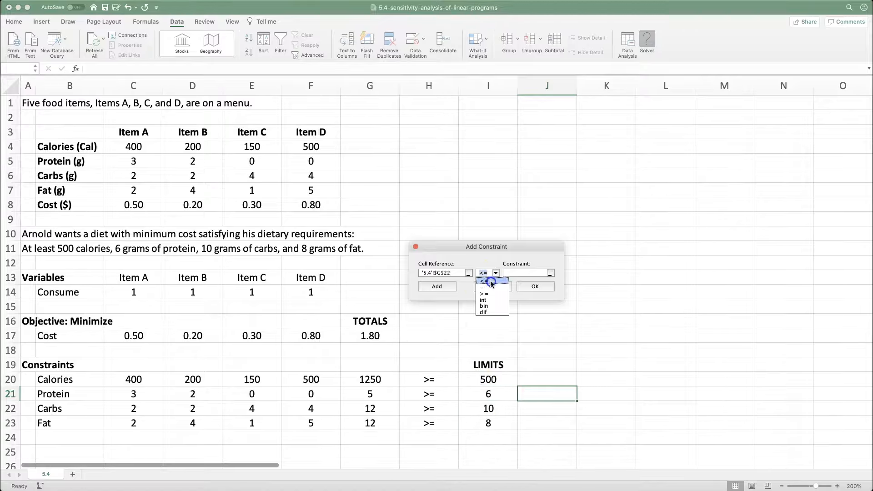
{"action": "left_click", "coordinate": [485, 287]}
{"action": "left_click", "coordinate": [513, 271]}
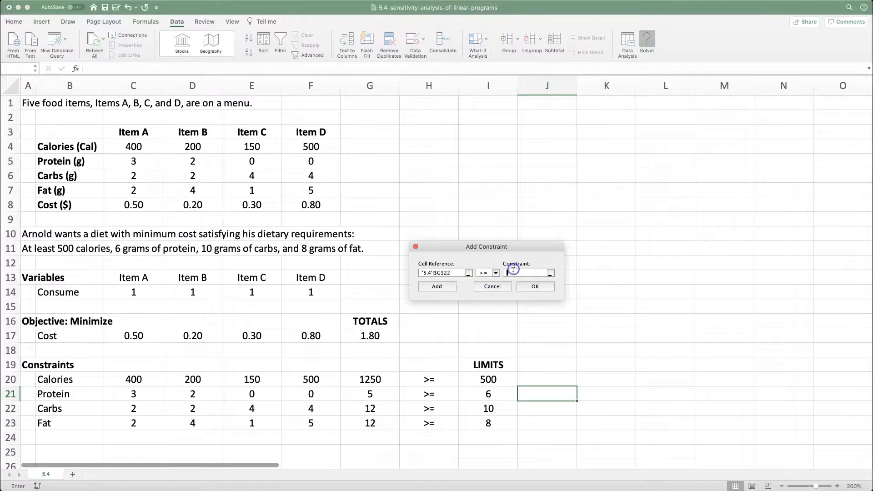
{"action": "left_click", "coordinate": [487, 408]}
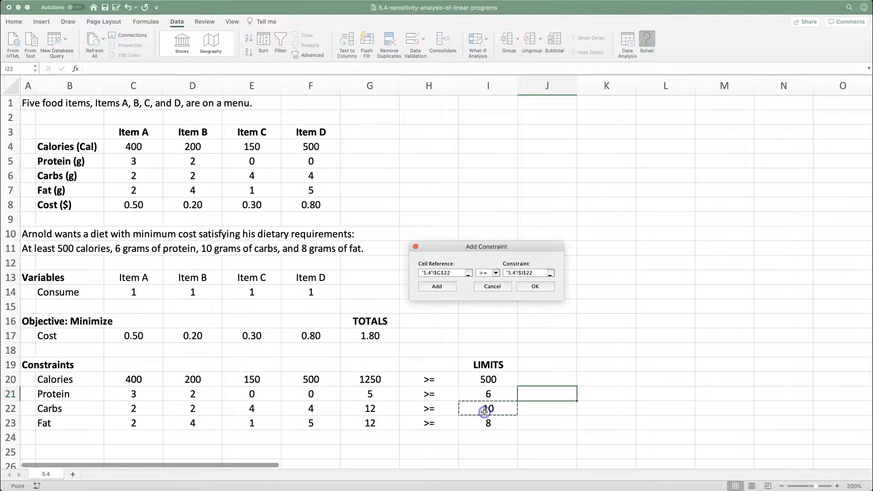
{"action": "left_click", "coordinate": [437, 286]}
Step: Add the fat constraint G23 >= I23 as the last one and return to the Solver parameters
{"action": "left_click", "coordinate": [384, 423]}
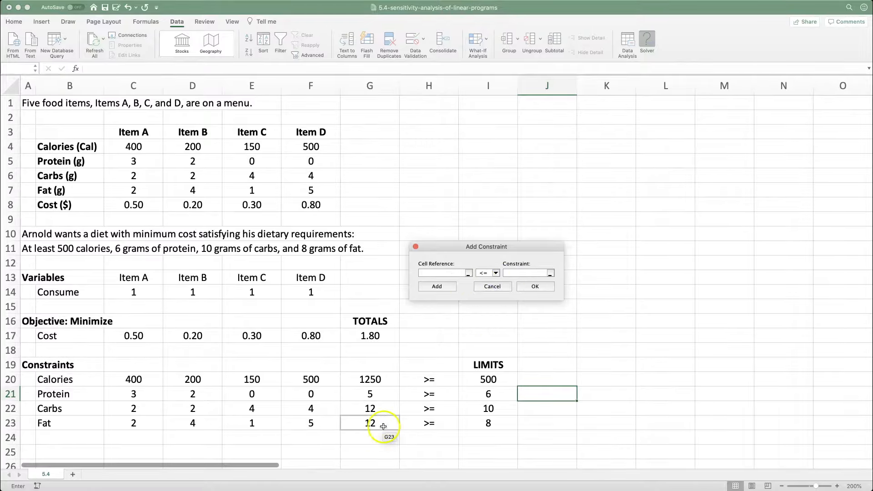
{"action": "left_click", "coordinate": [488, 272]}
{"action": "left_click", "coordinate": [486, 291]}
{"action": "left_click", "coordinate": [490, 422]}
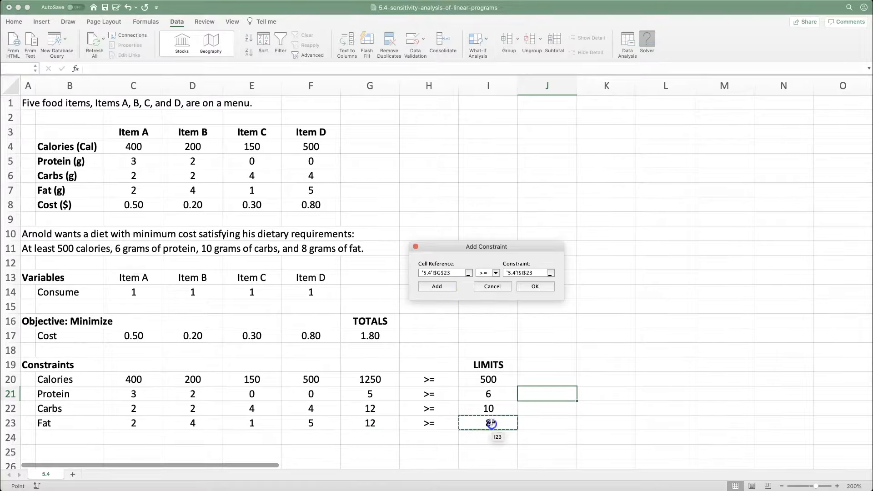
{"action": "left_click", "coordinate": [530, 287]}
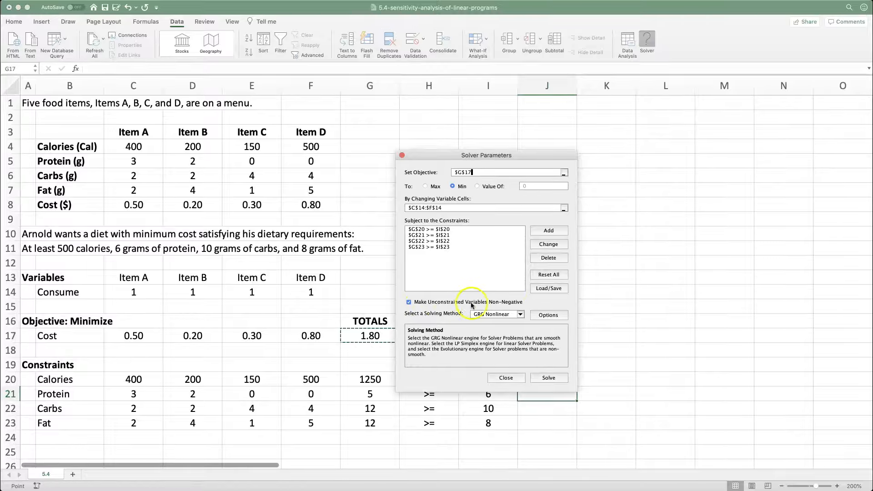
Step: Solve the model with the Simplex LP method and keep the solution while generating a Sensitivity report
{"action": "left_click", "coordinate": [520, 314]}
{"action": "left_click", "coordinate": [509, 325]}
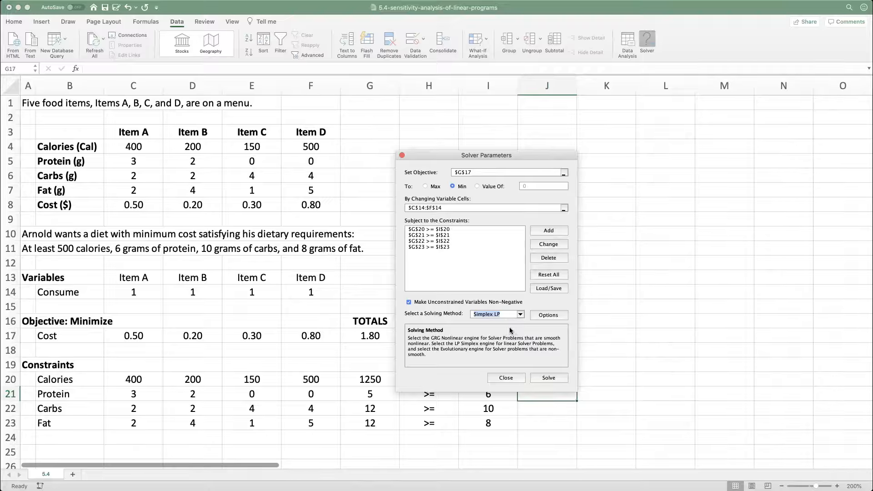
{"action": "left_click", "coordinate": [534, 378]}
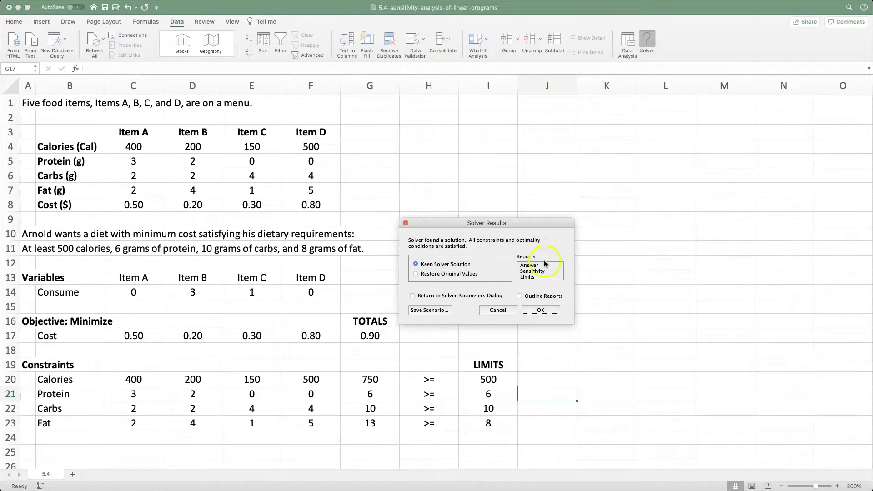
{"action": "left_click", "coordinate": [535, 272]}
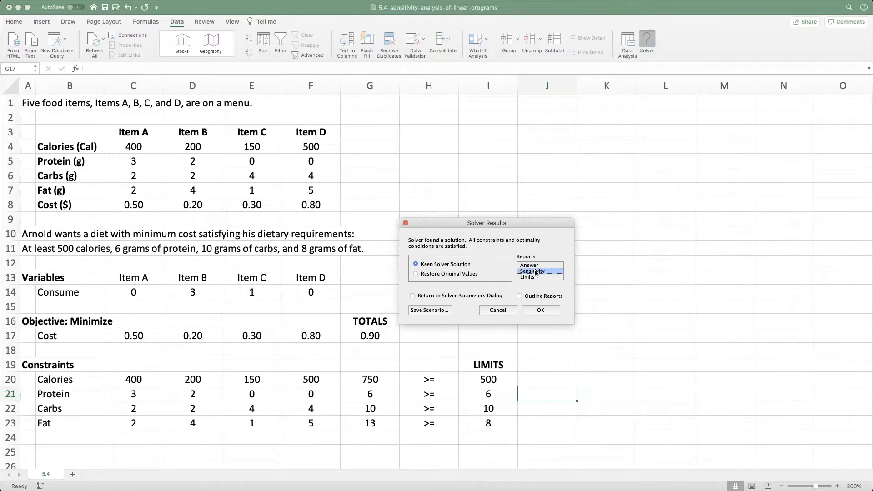
{"action": "left_click", "coordinate": [532, 312]}
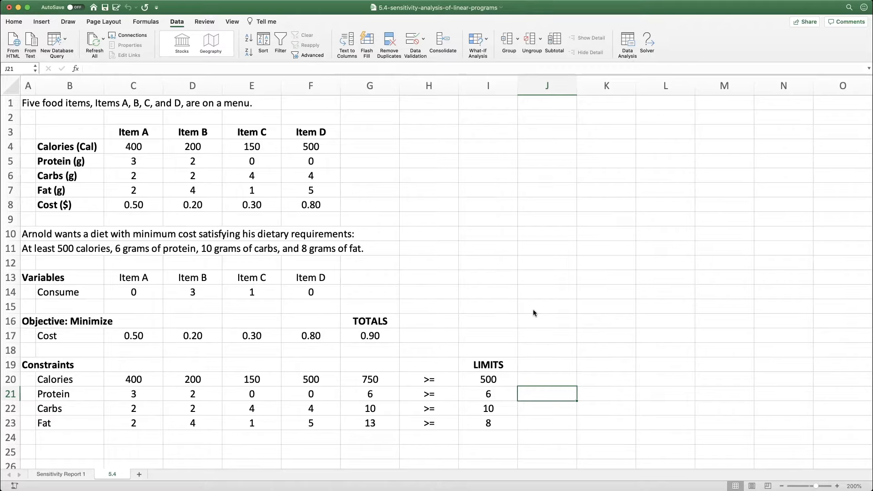
Step: Review the solved consumption amounts for Items B and C, the constraint totals and the total cost in G17
{"action": "left_click", "coordinate": [187, 293]}
{"action": "left_click", "coordinate": [240, 293]}
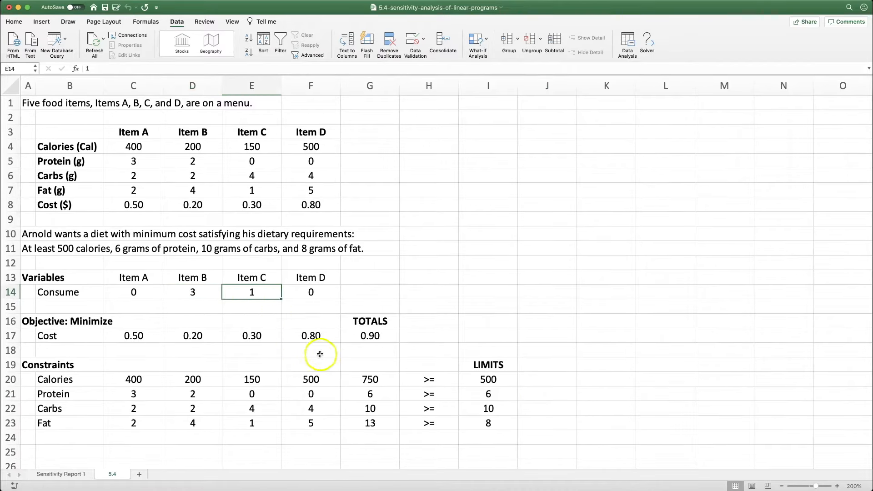
{"action": "left_click_drag", "start_coordinate": [366, 379], "coordinate": [362, 421]}
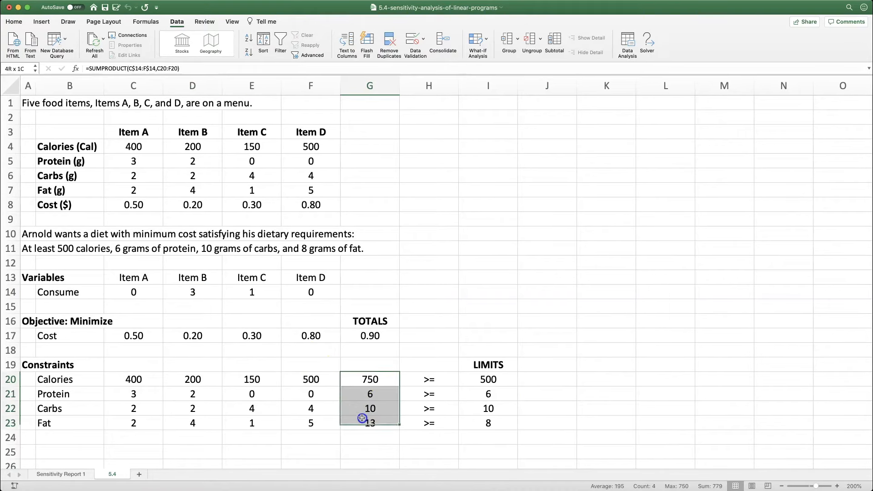
{"action": "left_click", "coordinate": [366, 335]}
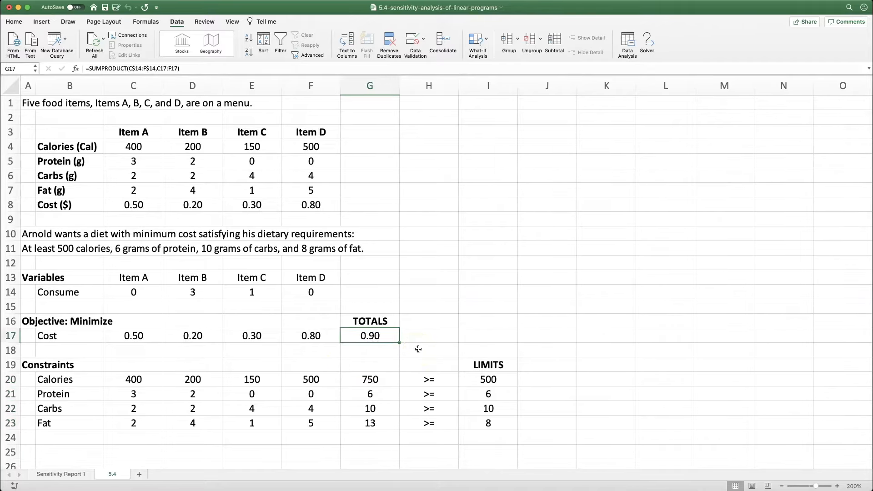
{"action": "key", "text": "super+c"}
{"action": "left_click", "coordinate": [489, 439]}
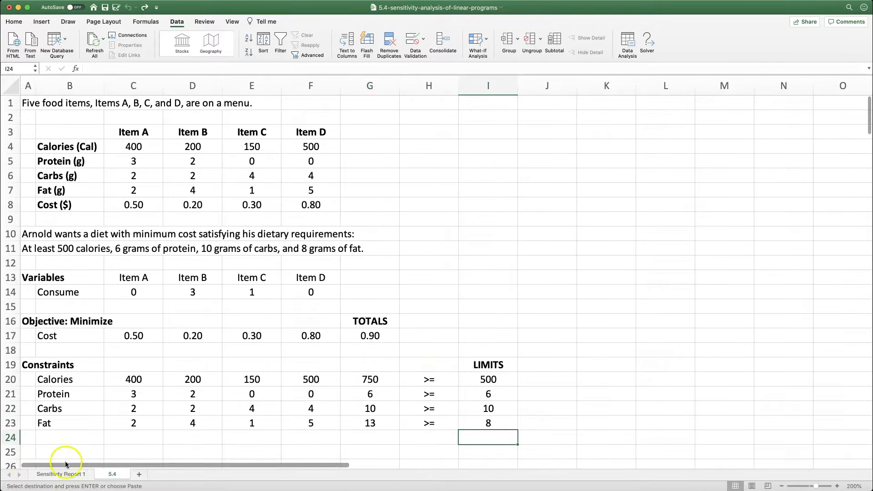
Step: Copy the Variable Cells and Constraints tables A6:H20 from Sensitivity Report 1 into sheet 5.4 starting at A25
{"action": "left_click", "coordinate": [47, 474]}
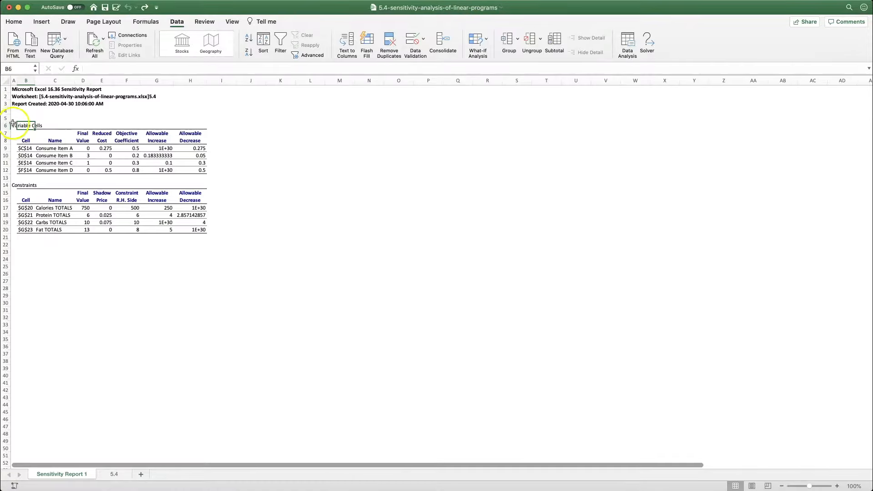
{"action": "left_click_drag", "start_coordinate": [14, 125], "coordinate": [204, 229]}
{"action": "key", "text": "super+c"}
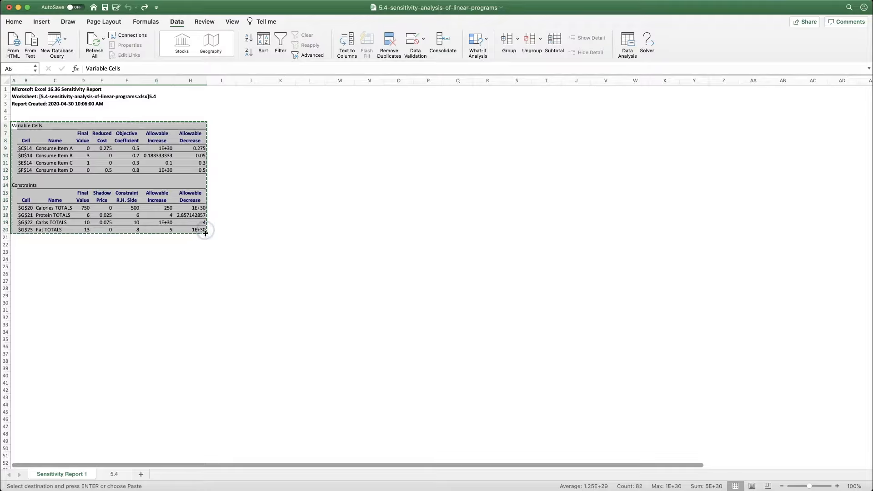
{"action": "left_click", "coordinate": [117, 474]}
{"action": "scroll", "coordinate": [74, 376], "scroll_direction": "down", "scroll_amount": 5}
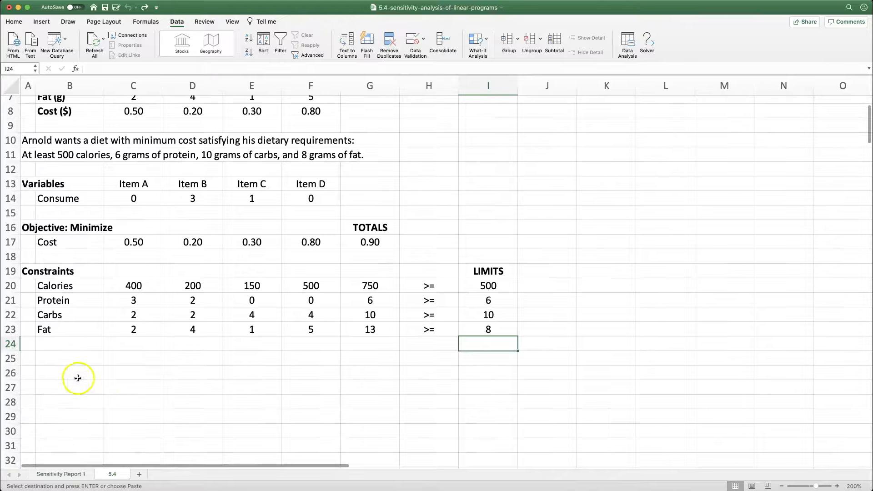
{"action": "left_click", "coordinate": [28, 282]}
{"action": "key", "text": "super+v"}
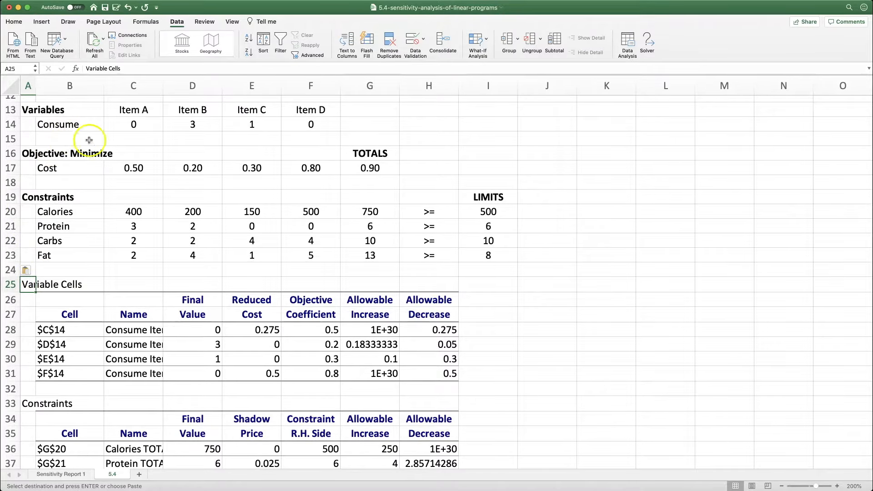
Step: Examine each item's cost coefficient in row 17 and each nutrient limit in I20:I23 as candidates for sensitivity analysis
{"action": "left_click", "coordinate": [124, 169]}
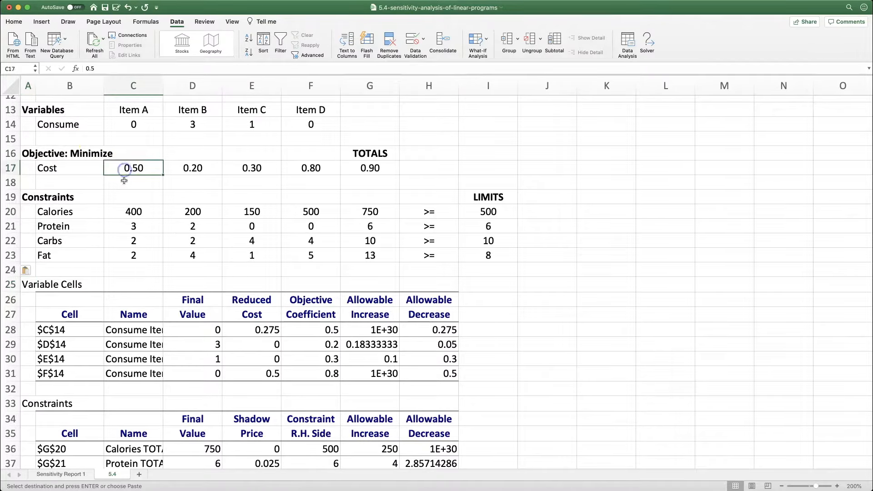
{"action": "left_click", "coordinate": [205, 169]}
{"action": "left_click", "coordinate": [265, 171]}
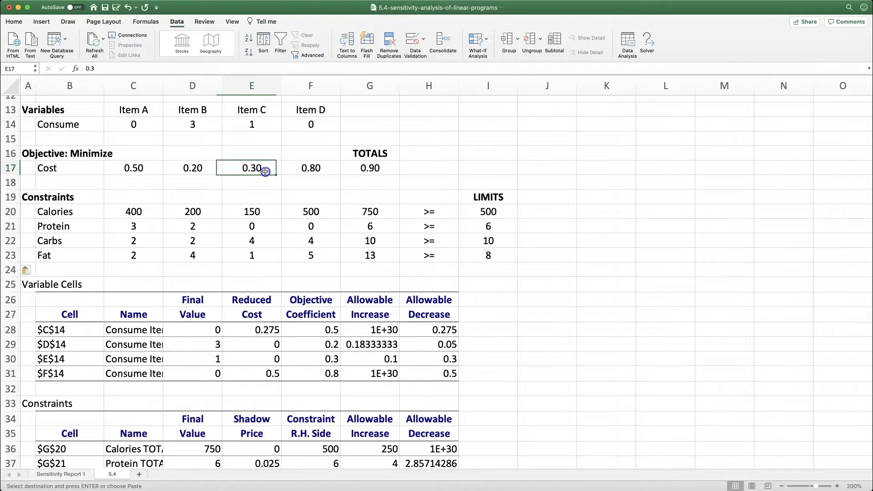
{"action": "left_click", "coordinate": [307, 170]}
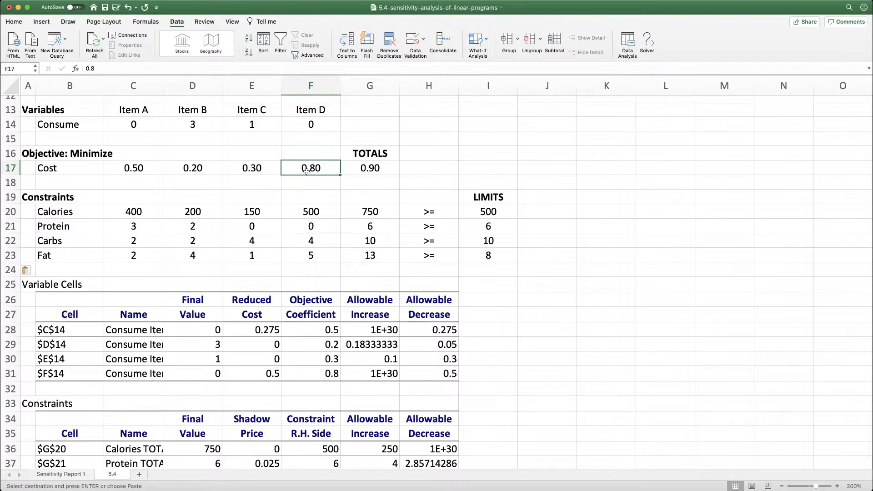
{"action": "left_click", "coordinate": [257, 171]}
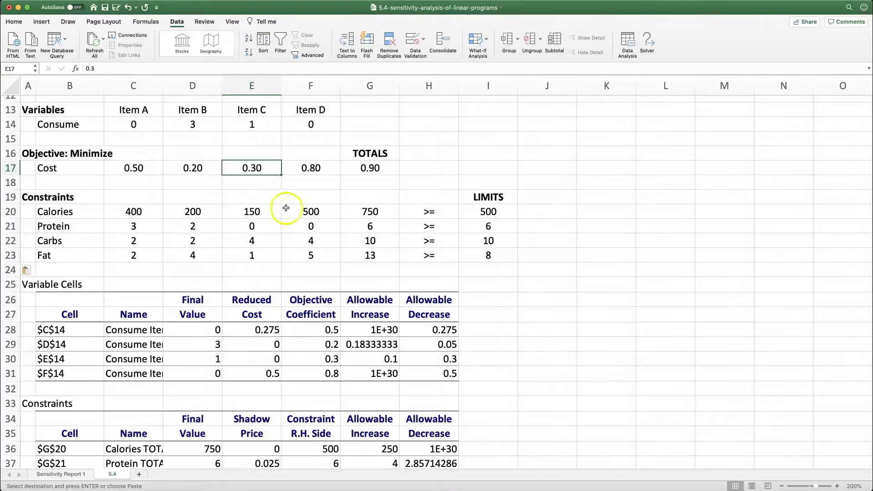
{"action": "left_click", "coordinate": [476, 213]}
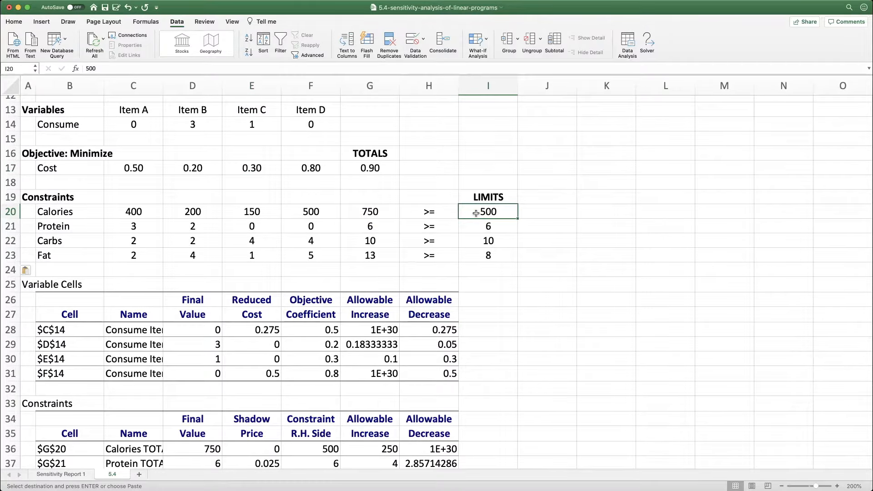
{"action": "left_click", "coordinate": [478, 226]}
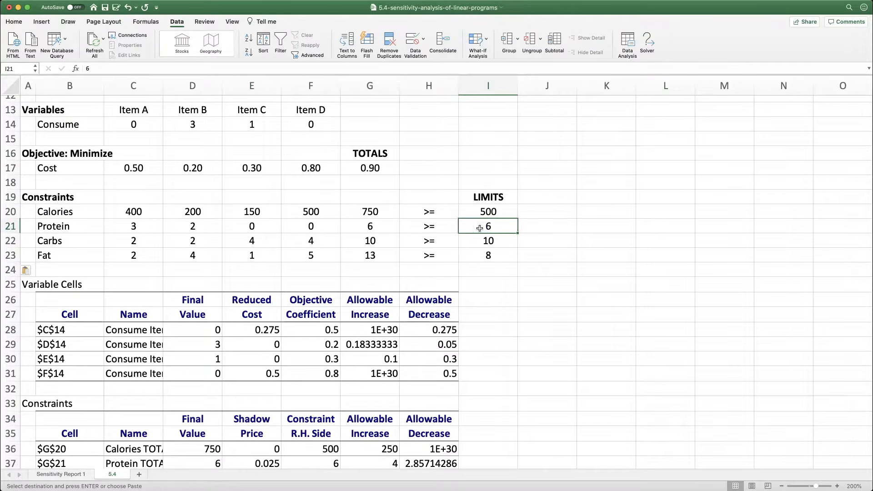
{"action": "left_click", "coordinate": [486, 213]}
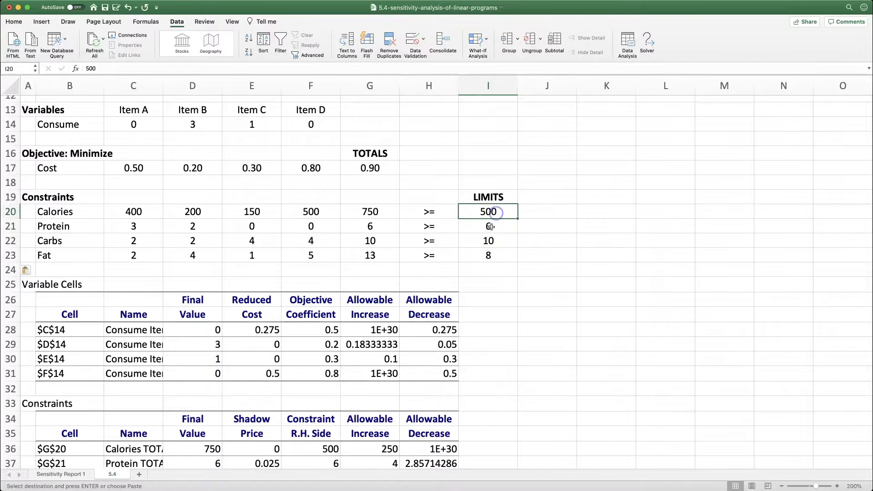
{"action": "left_click", "coordinate": [487, 227]}
{"action": "left_click", "coordinate": [489, 242]}
{"action": "left_click", "coordinate": [499, 253]}
{"action": "left_click", "coordinate": [525, 265]}
{"action": "left_click", "coordinate": [506, 258]}
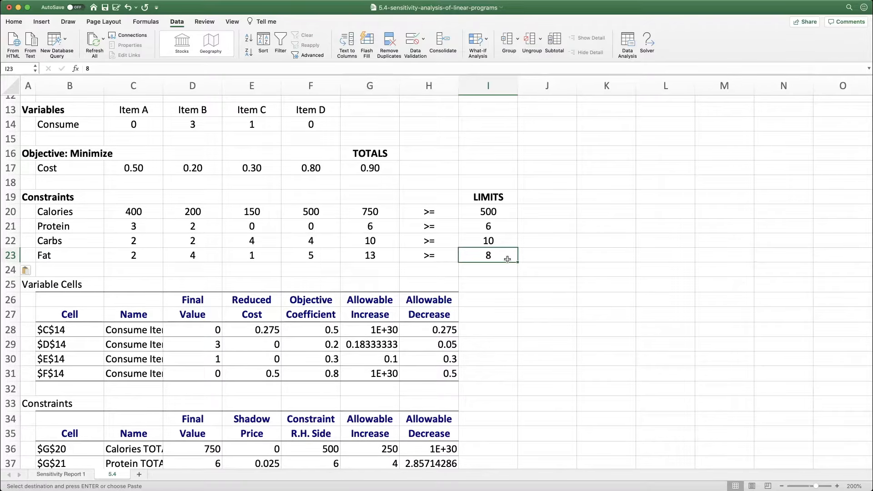
Step: Compare the consumption amounts in C14:F14 with the cost coefficients in C17:F17 and the limits in I20:I23
{"action": "left_click", "coordinate": [239, 168]}
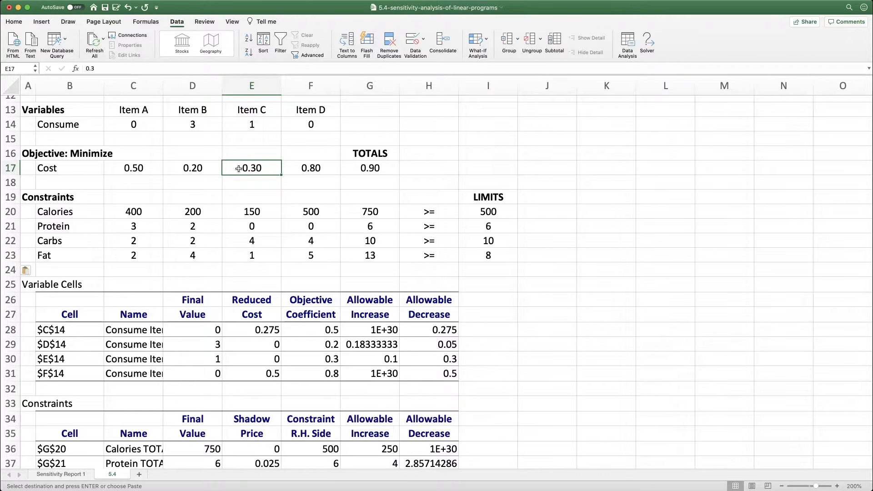
{"action": "left_click_drag", "start_coordinate": [152, 123], "coordinate": [313, 124]}
{"action": "left_click", "coordinate": [380, 136]}
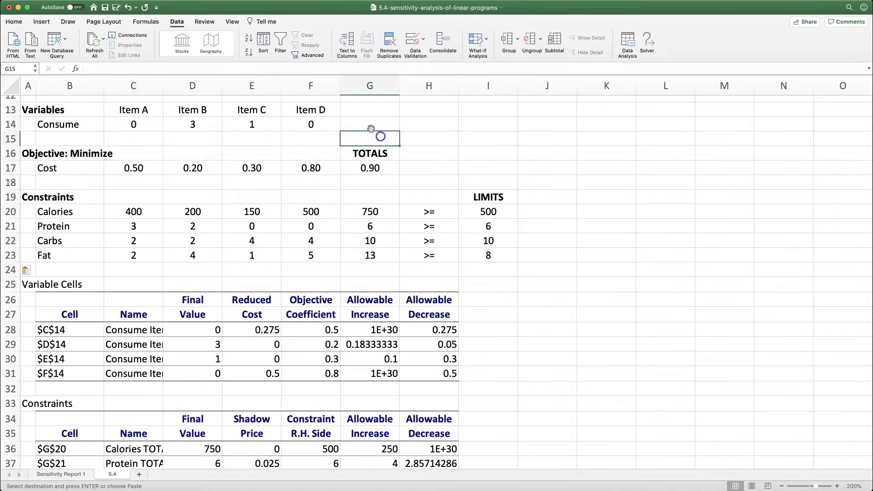
{"action": "left_click", "coordinate": [370, 126]}
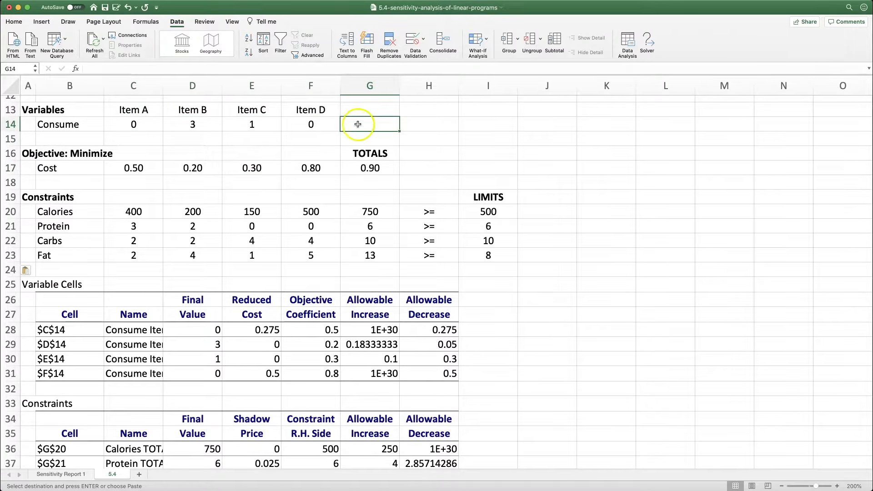
{"action": "left_click", "coordinate": [193, 168]}
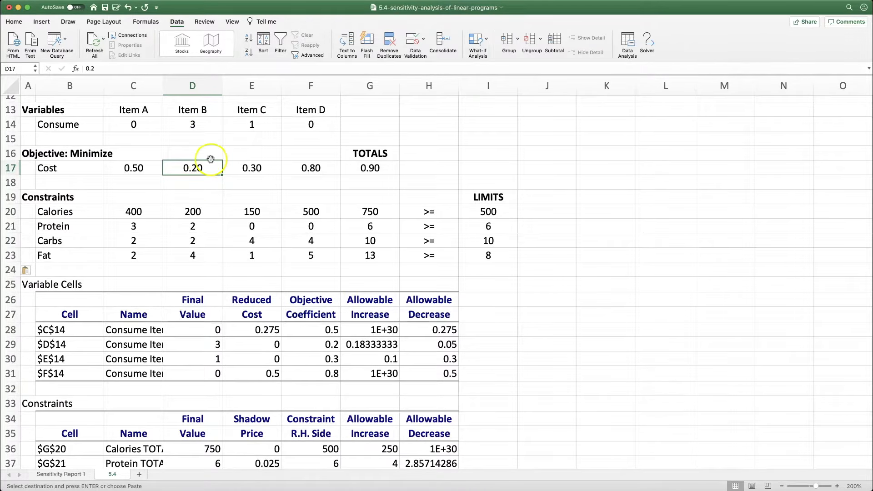
{"action": "left_click_drag", "start_coordinate": [139, 168], "coordinate": [314, 166]}
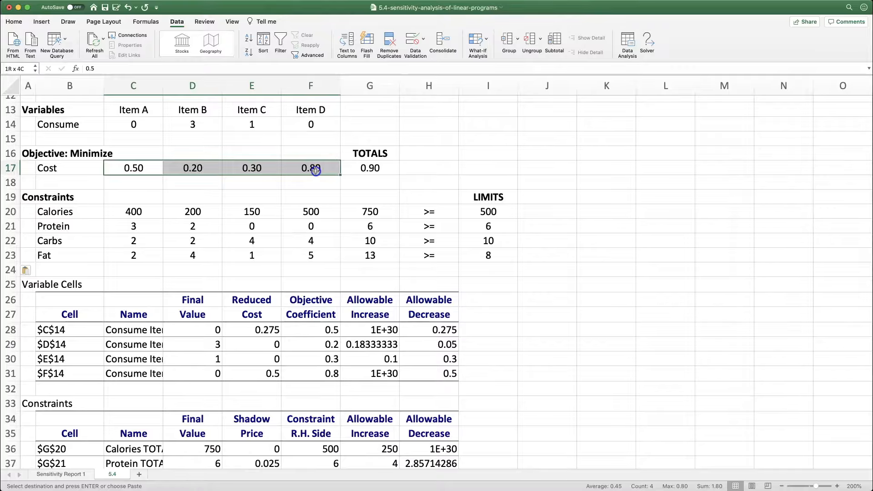
{"action": "left_click_drag", "start_coordinate": [475, 213], "coordinate": [478, 257]}
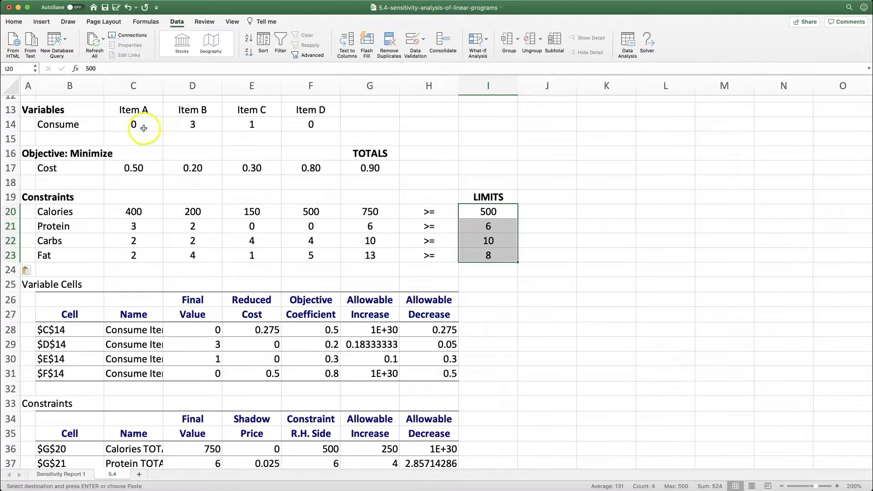
{"action": "left_click_drag", "start_coordinate": [134, 125], "coordinate": [324, 131]}
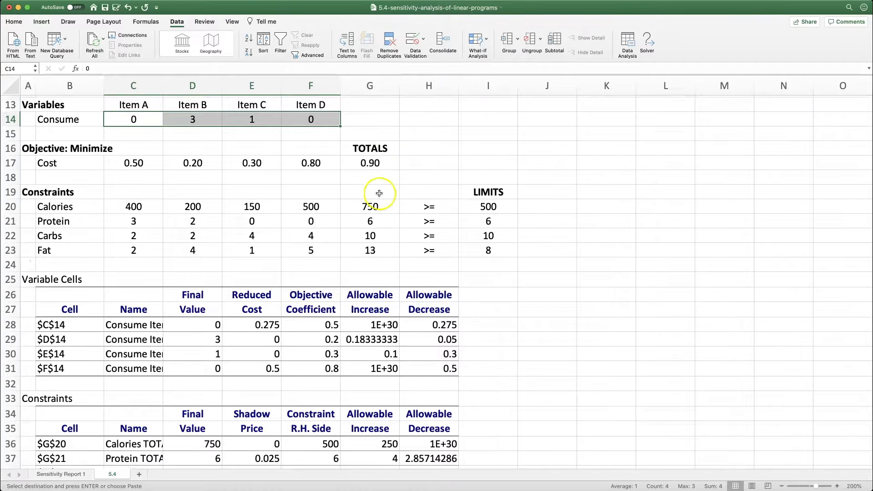
Step: Inspect the pasted Variable Cells and Constraints tables, focusing on the Objective Coefficient column F26:F31
{"action": "scroll", "coordinate": [377, 192], "scroll_direction": "down", "scroll_amount": 5}
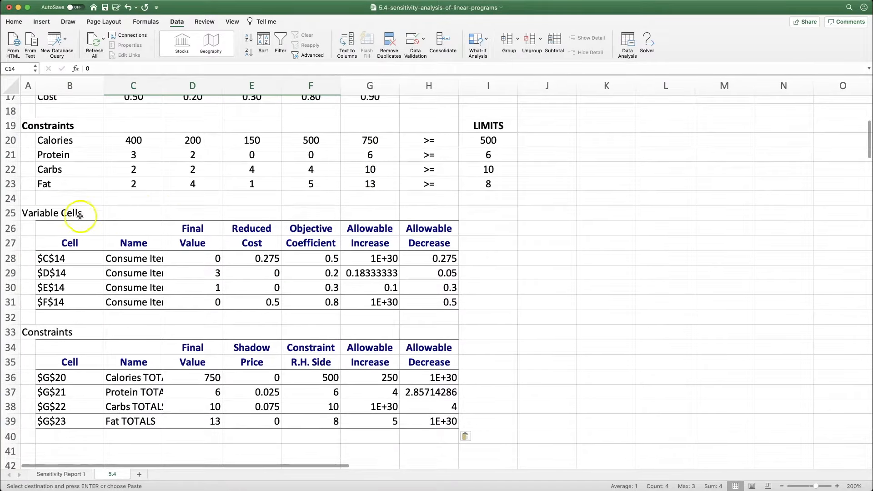
{"action": "left_click", "coordinate": [26, 213]}
{"action": "left_click_drag", "start_coordinate": [28, 213], "coordinate": [426, 304]}
{"action": "left_click", "coordinate": [493, 307]}
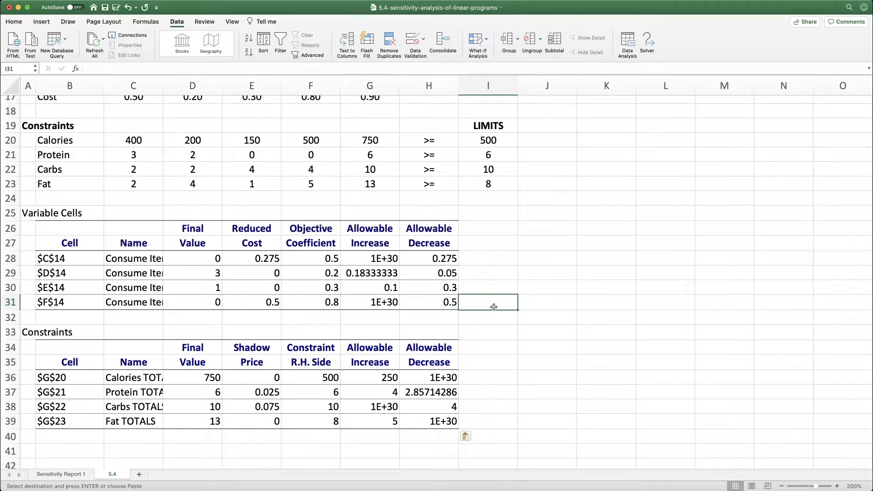
{"action": "left_click", "coordinate": [72, 333]}
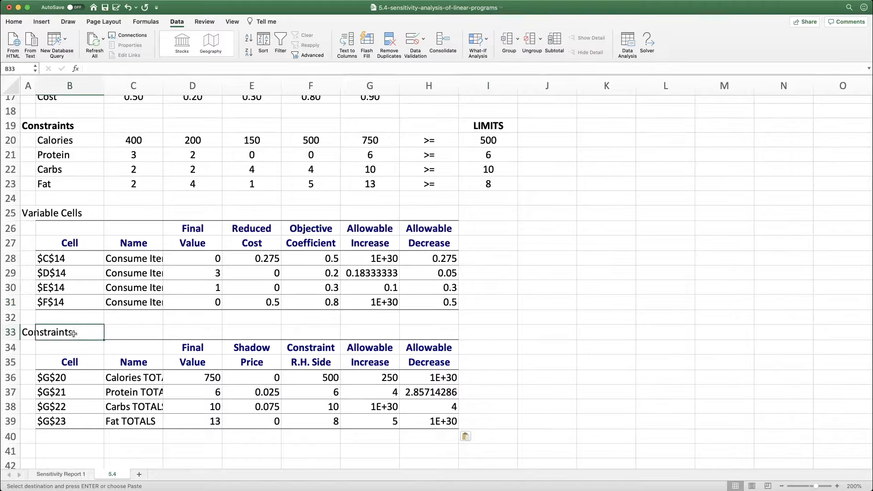
{"action": "left_click", "coordinate": [29, 213]}
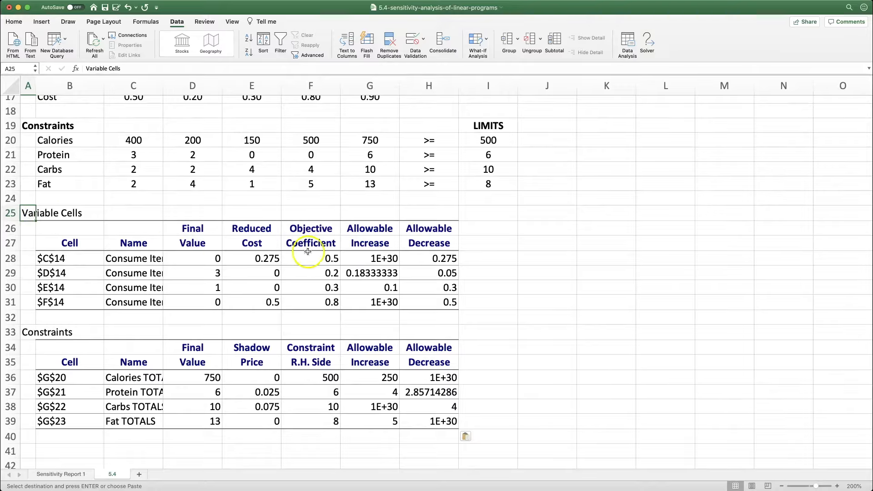
{"action": "left_click_drag", "start_coordinate": [313, 228], "coordinate": [325, 300]}
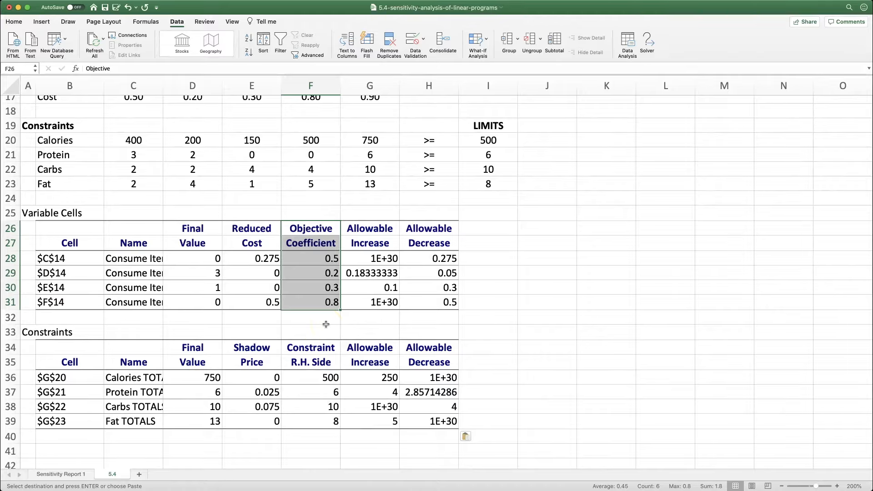
Step: Widen column C so the full variable and constraint names fit in the pasted sensitivity tables
{"action": "left_click_drag", "start_coordinate": [163, 87], "coordinate": [183, 89]}
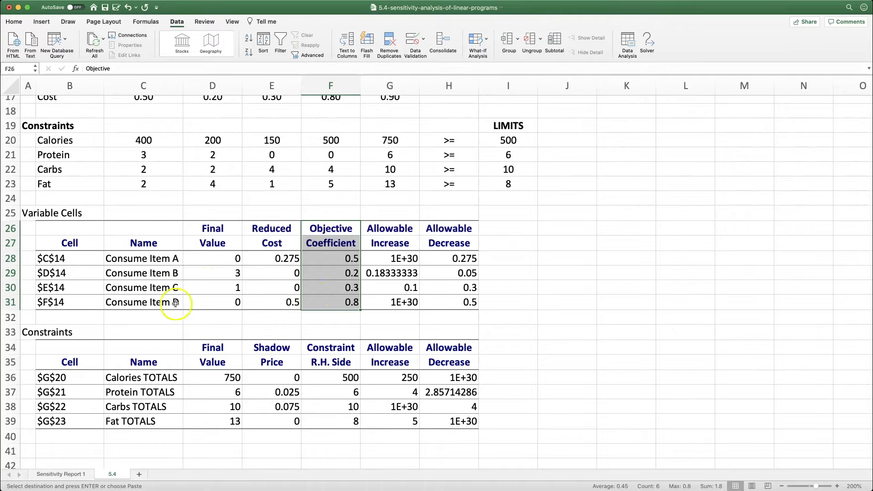
{"action": "left_click", "coordinate": [348, 318]}
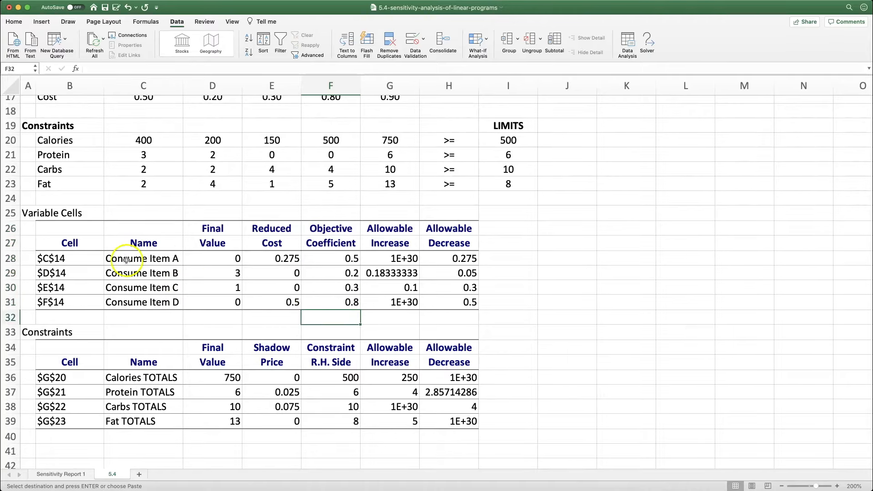
Step: Examine the objective coefficient, allowable increase and allowable decrease for Consume Item A and Consume Item B
{"action": "left_click", "coordinate": [127, 259]}
{"action": "left_click", "coordinate": [339, 258]}
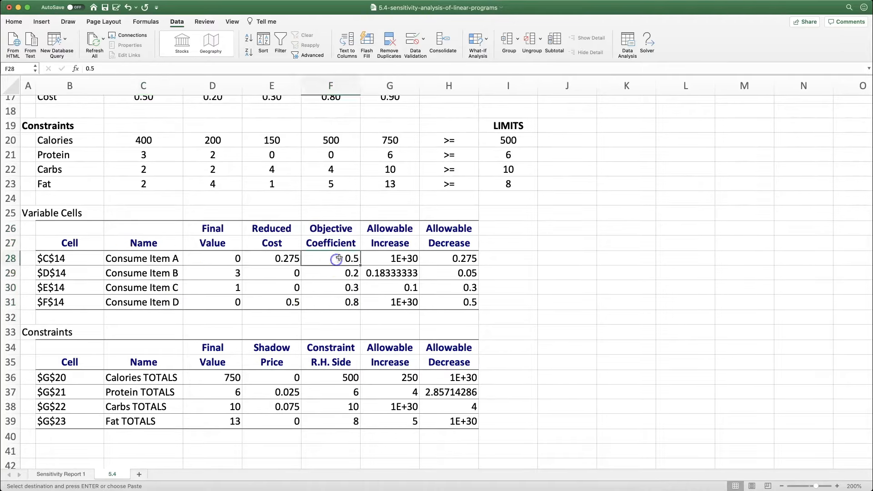
{"action": "left_click_drag", "start_coordinate": [377, 258], "coordinate": [438, 235]}
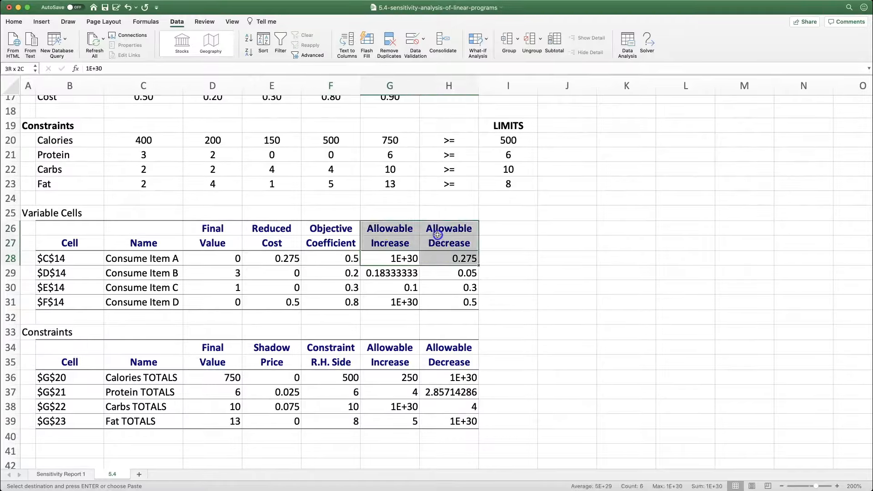
{"action": "left_click", "coordinate": [502, 259]}
{"action": "left_click", "coordinate": [157, 276]}
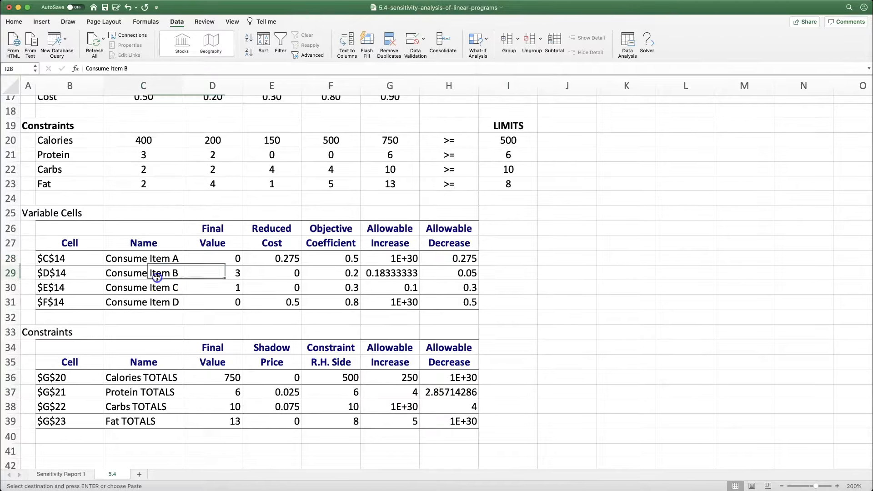
{"action": "left_click", "coordinate": [414, 274]}
{"action": "left_click", "coordinate": [427, 274]}
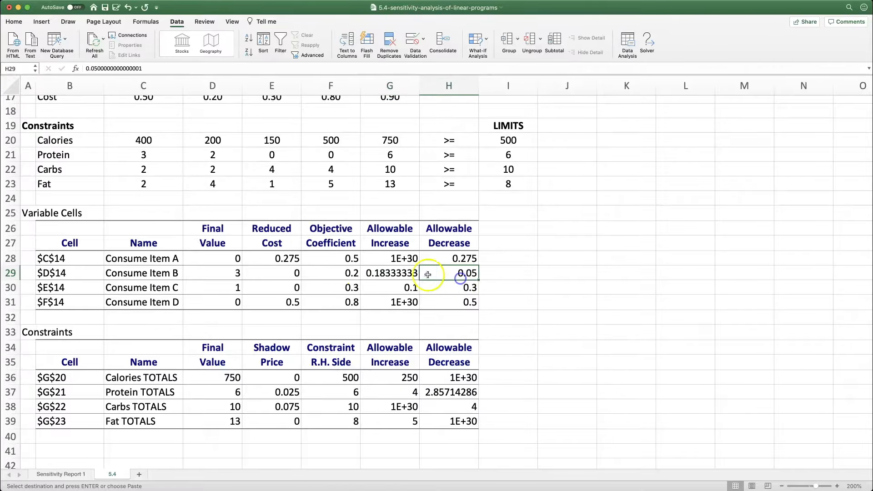
{"action": "left_click", "coordinate": [407, 275]}
{"action": "left_click", "coordinate": [452, 273]}
{"action": "left_click", "coordinate": [349, 275]}
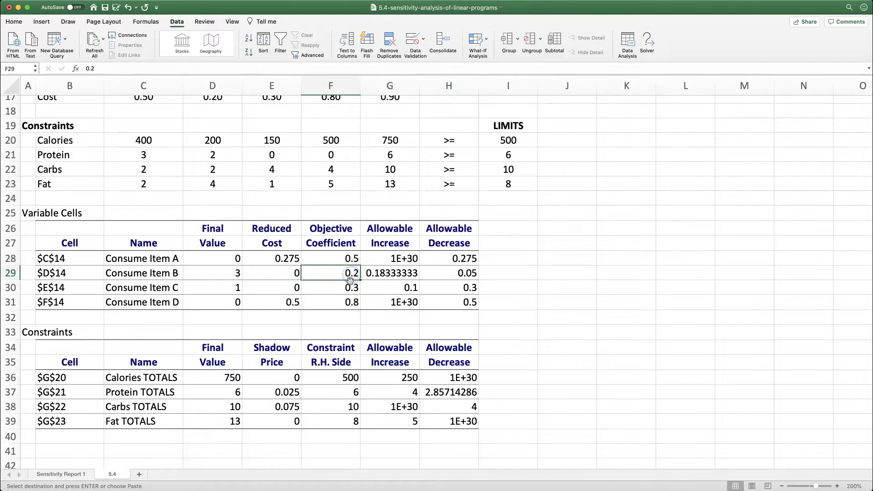
Step: Examine Consume Item B's final value in relation to its objective coefficient, allowable increase and allowable decrease in row 29
{"action": "left_click", "coordinate": [384, 276]}
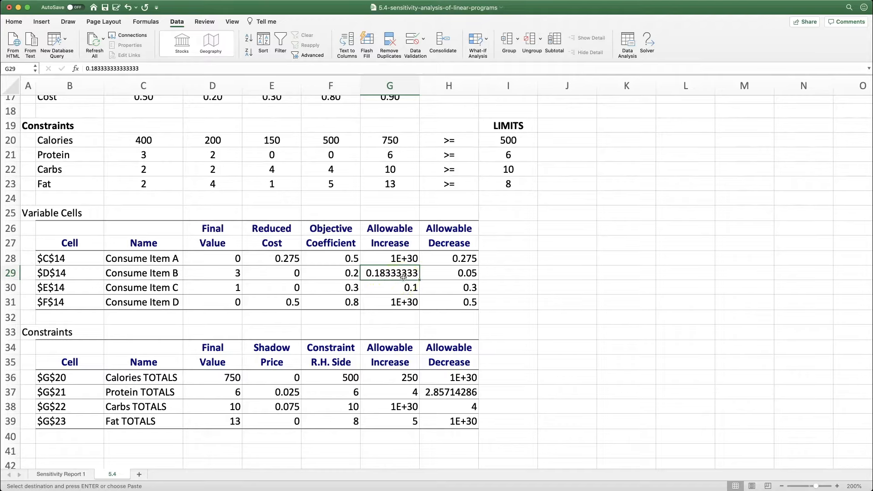
{"action": "left_click", "coordinate": [202, 274]}
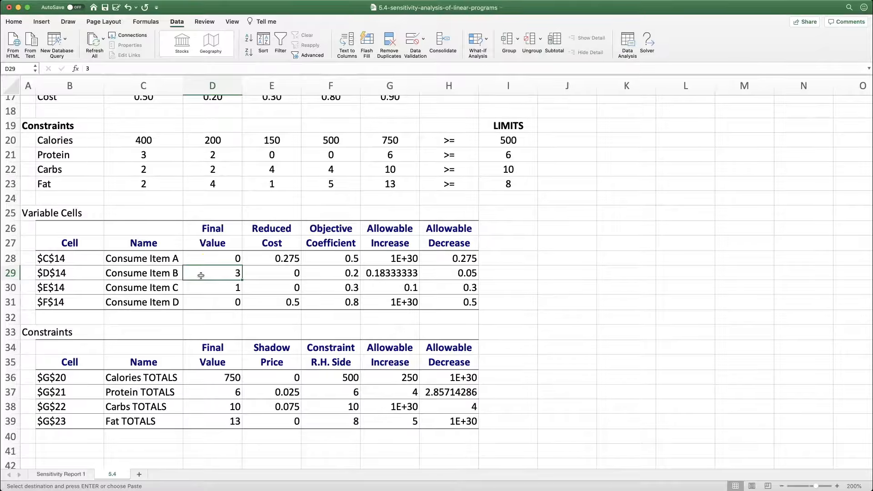
{"action": "left_click", "coordinate": [389, 273]}
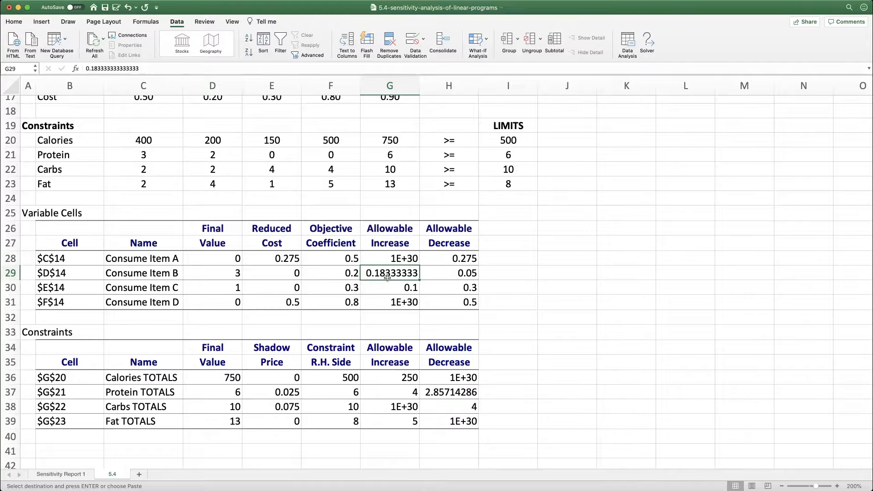
{"action": "left_click", "coordinate": [445, 272]}
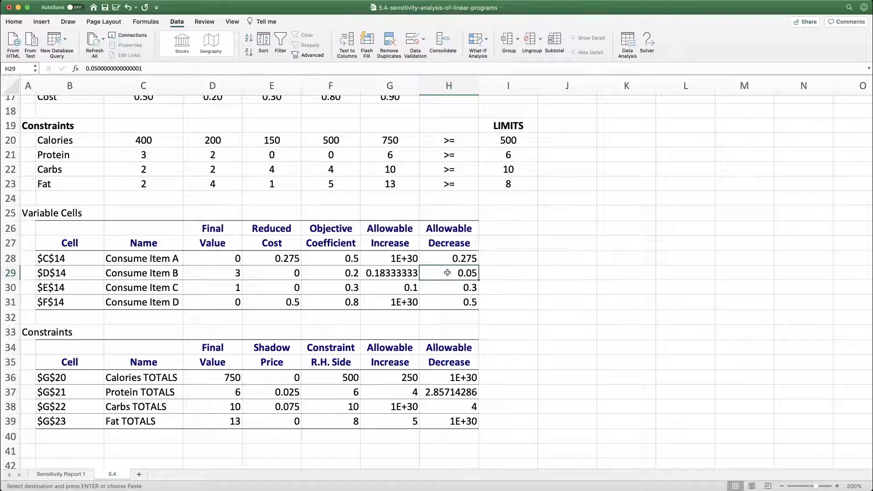
{"action": "left_click", "coordinate": [348, 273]}
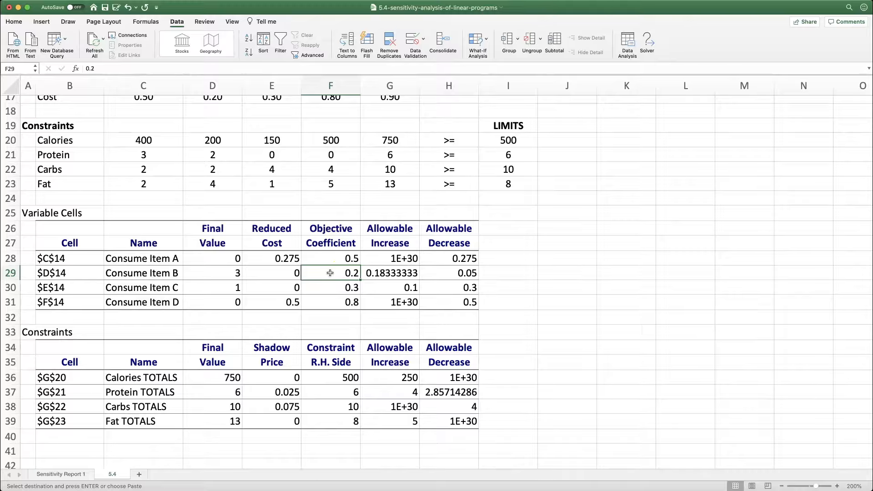
{"action": "left_click", "coordinate": [384, 274]}
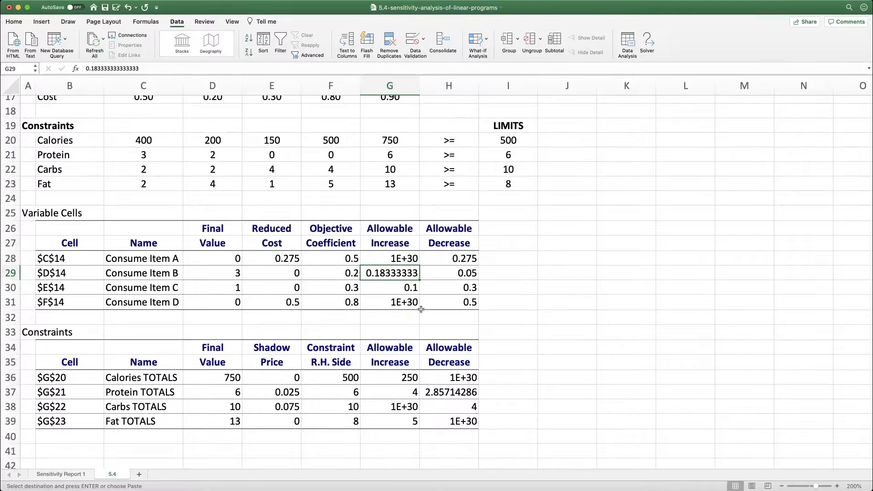
Step: Examine the Reduced Cost column against the final values of Consume Items A and D, including Item D's objective coefficient and allowable decrease
{"action": "left_click", "coordinate": [275, 229]}
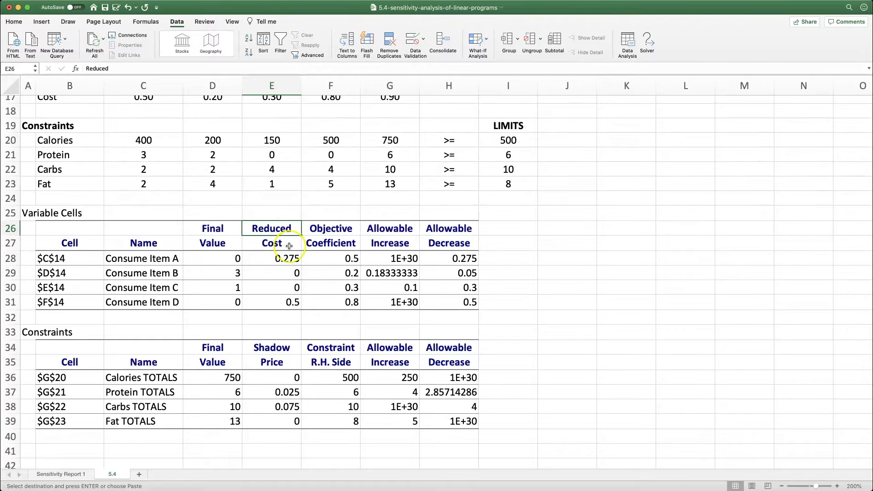
{"action": "left_click", "coordinate": [210, 260]}
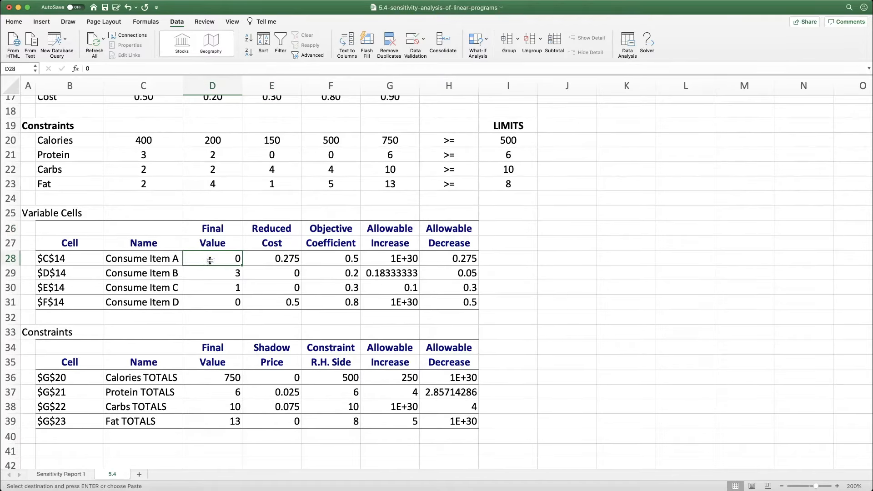
{"action": "left_click", "coordinate": [225, 303]}
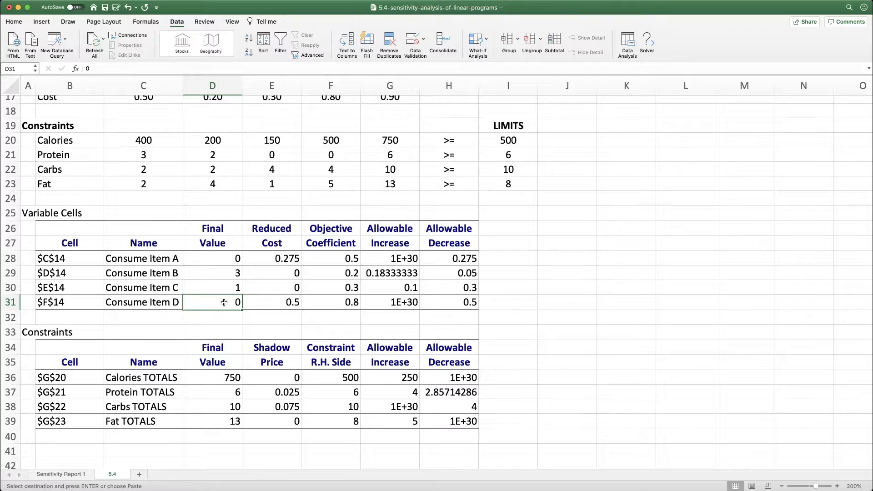
{"action": "left_click", "coordinate": [287, 293]}
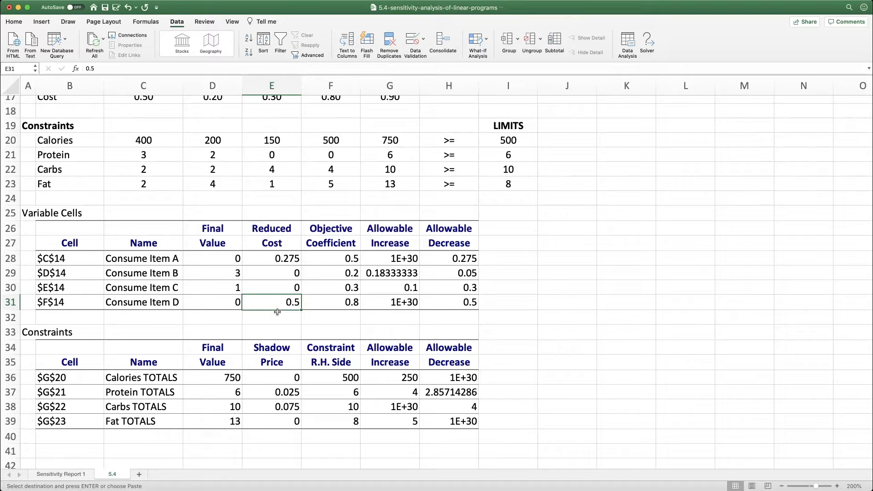
{"action": "left_click", "coordinate": [333, 304]}
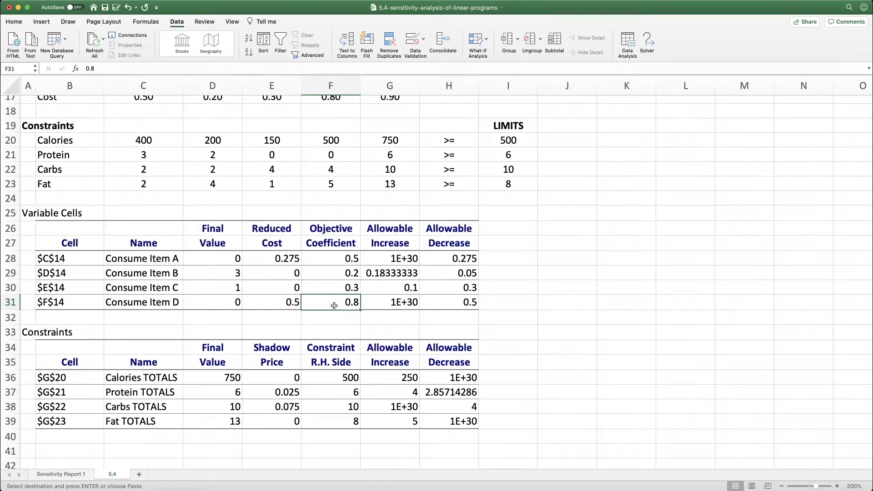
{"action": "left_click", "coordinate": [287, 305]}
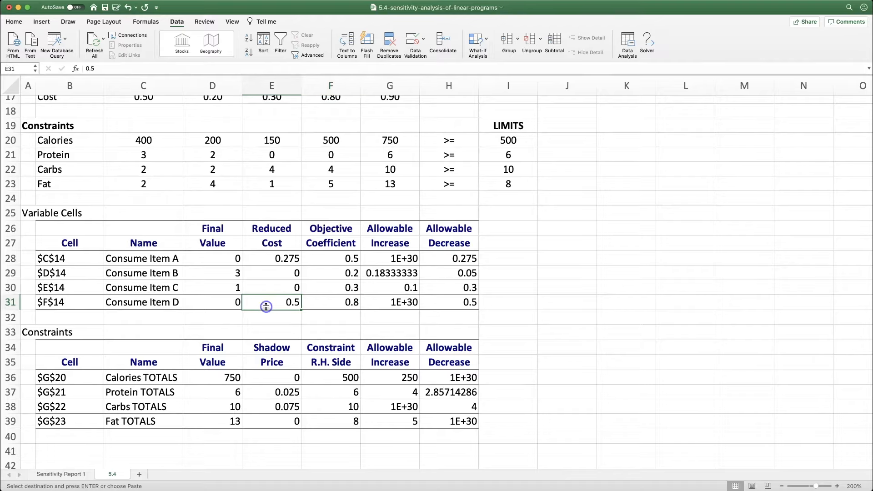
{"action": "left_click", "coordinate": [231, 306]}
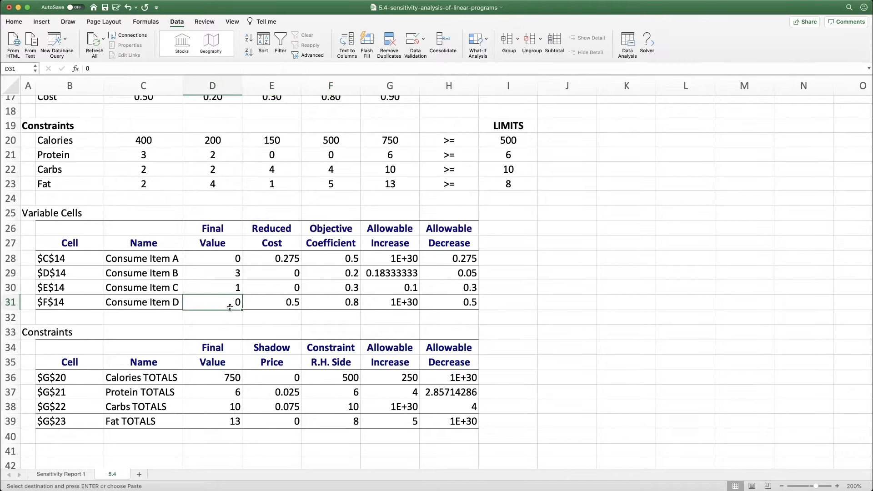
{"action": "left_click", "coordinate": [279, 304]}
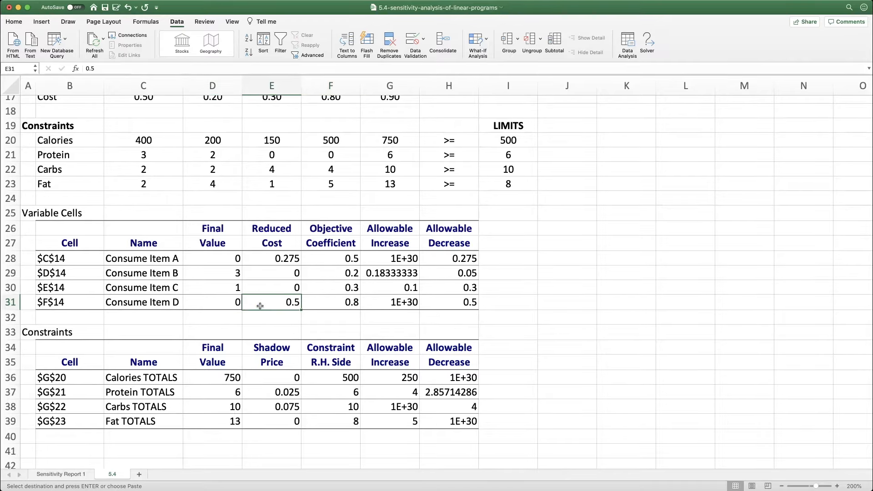
{"action": "left_click", "coordinate": [429, 302]}
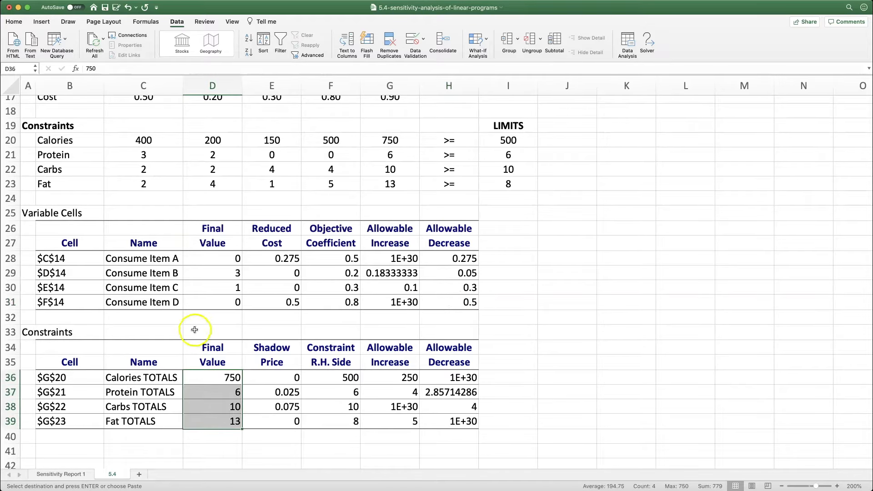
Step: Review the Final Value, Constraint R.H. Side, Allowable Increase and Allowable Decrease columns of the lower Constraints table
{"action": "left_click", "coordinate": [195, 330]}
{"action": "left_click", "coordinate": [35, 333]}
{"action": "left_click_drag", "start_coordinate": [222, 354], "coordinate": [230, 417]}
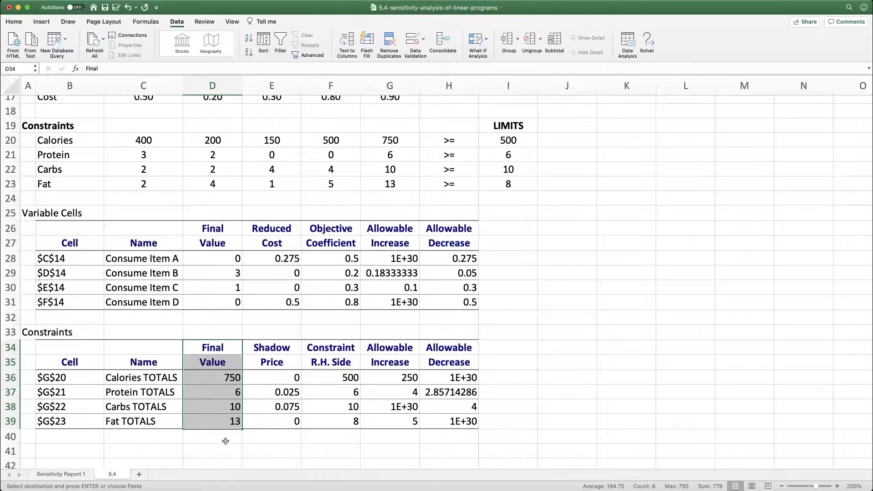
{"action": "left_click_drag", "start_coordinate": [329, 375], "coordinate": [335, 414]}
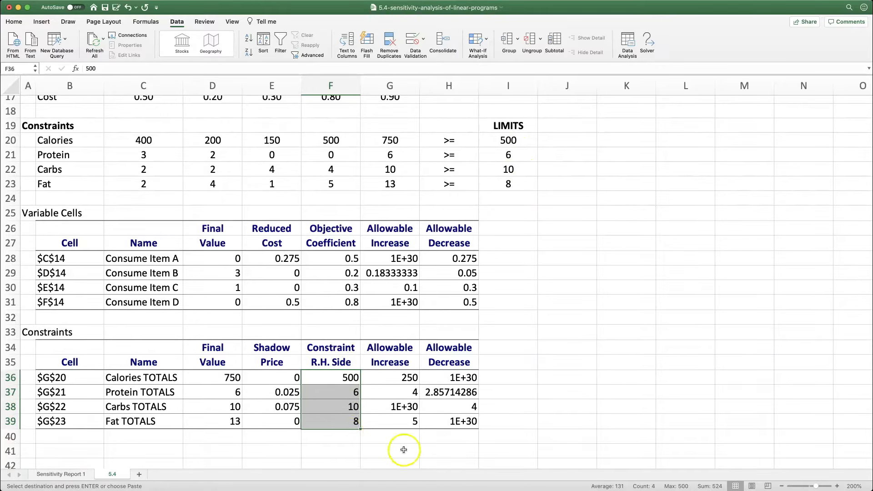
{"action": "left_click_drag", "start_coordinate": [448, 436], "coordinate": [370, 344]}
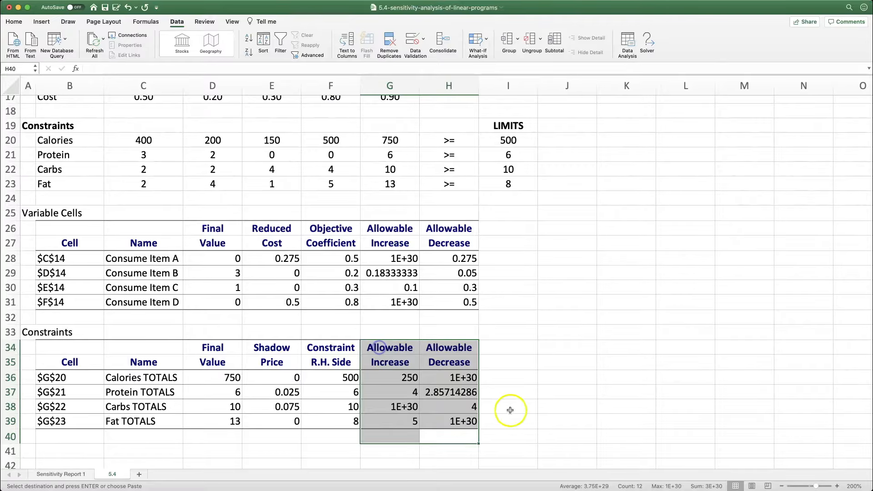
{"action": "left_click", "coordinate": [505, 432]}
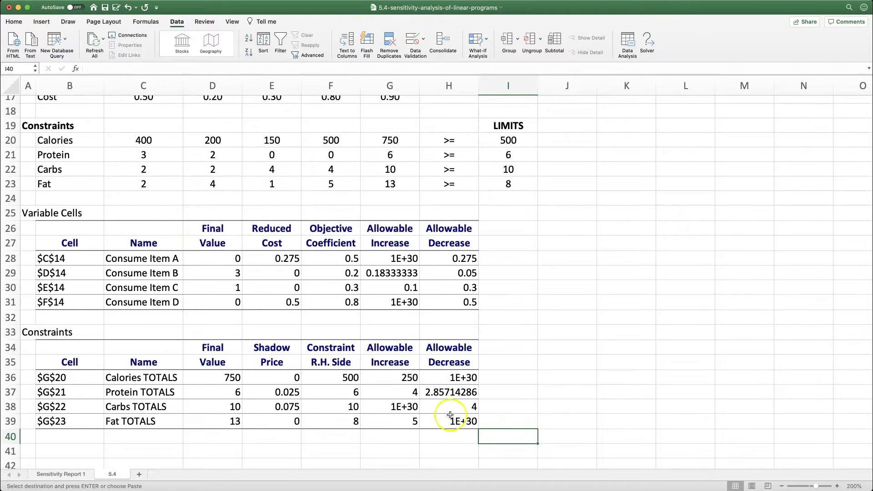
Step: Examine the right-hand sides and allowable increases of the Calories and Protein constraints in F36:G37
{"action": "left_click", "coordinate": [357, 380]}
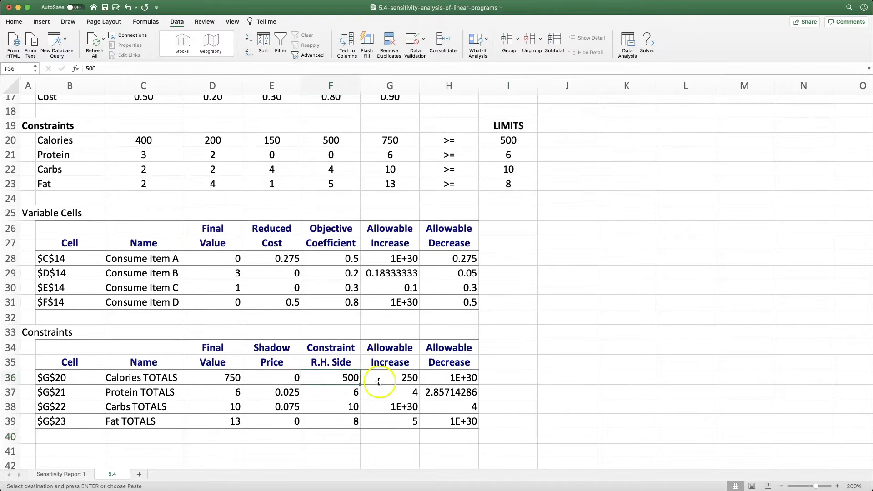
{"action": "left_click", "coordinate": [350, 383]}
{"action": "left_click", "coordinate": [390, 382]}
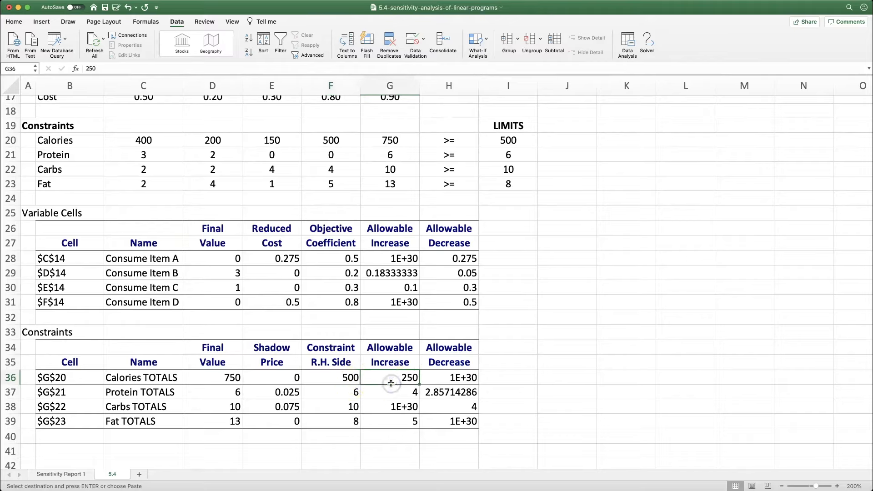
{"action": "left_click", "coordinate": [344, 397]}
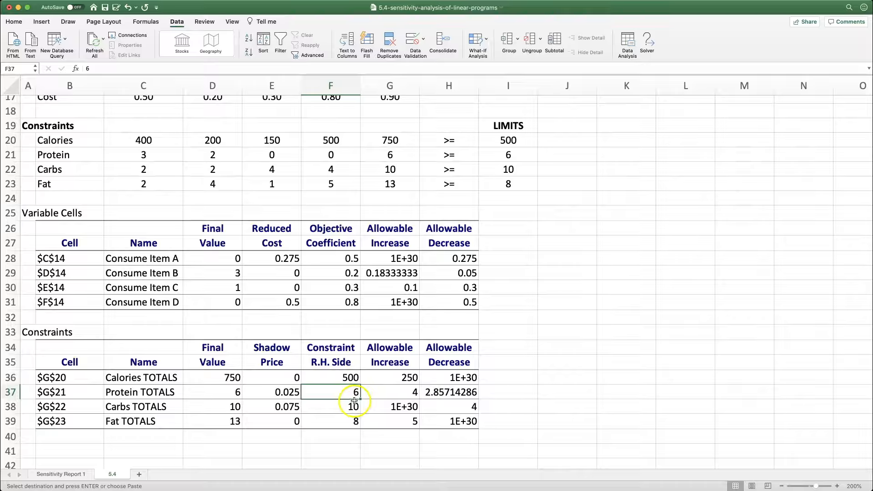
{"action": "left_click", "coordinate": [413, 397]}
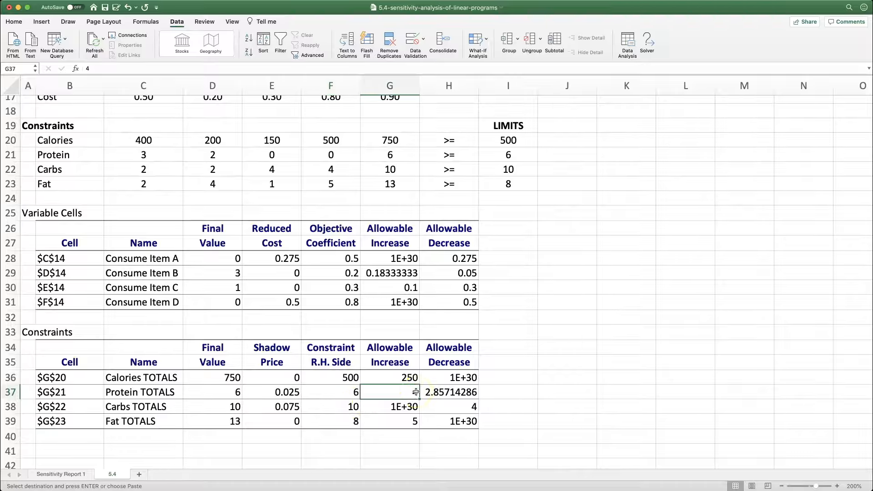
{"action": "left_click", "coordinate": [341, 399]}
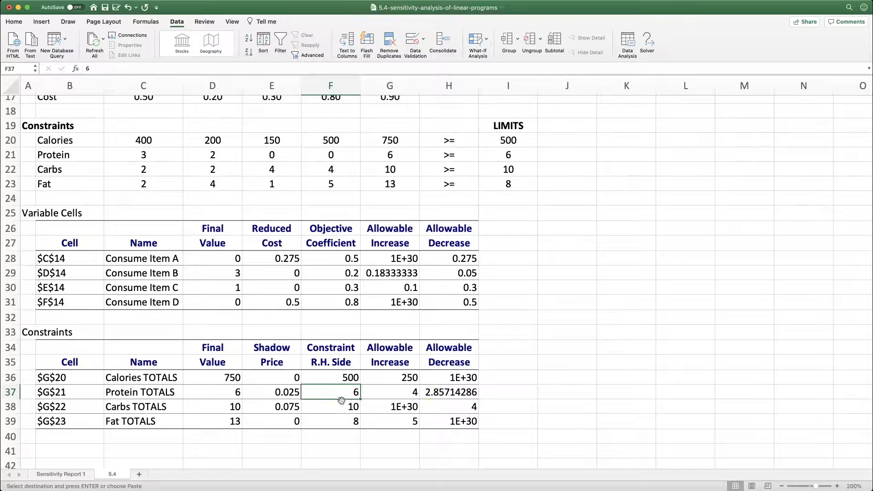
{"action": "left_click", "coordinate": [354, 399]}
{"action": "left_click", "coordinate": [400, 394]}
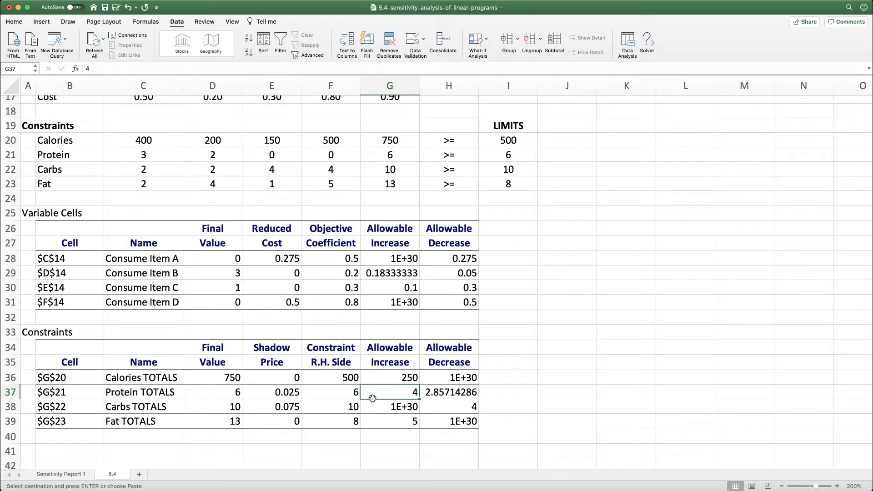
Step: Inspect the right-hand sides in F36:F39 and compare the Fat and Calories allowable decreases with Consume Item A's allowable increase
{"action": "left_click_drag", "start_coordinate": [350, 377], "coordinate": [348, 422]}
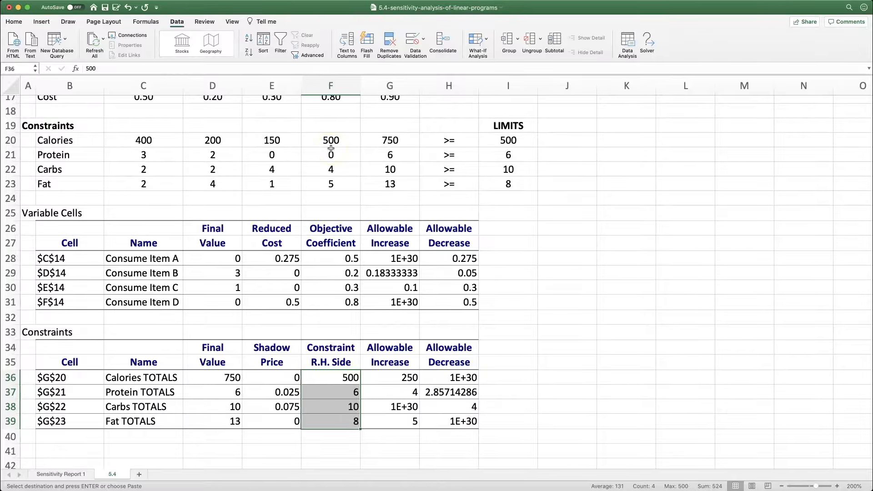
{"action": "left_click", "coordinate": [444, 423]}
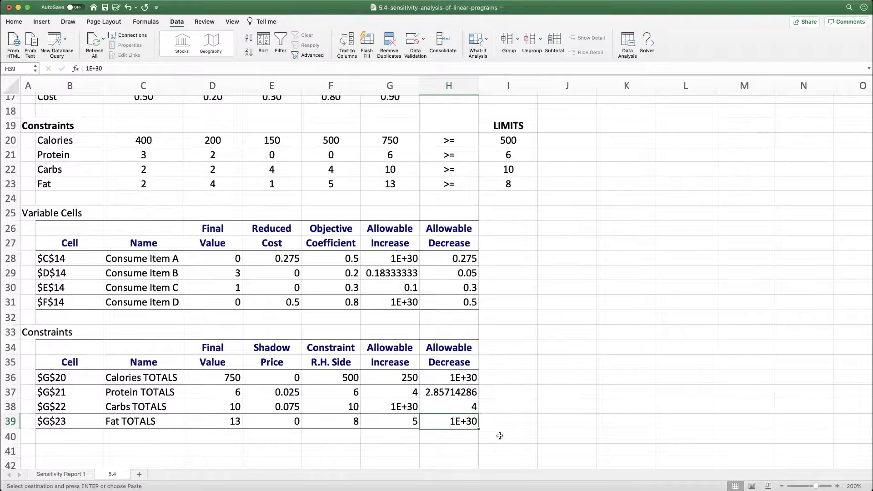
{"action": "left_click", "coordinate": [349, 378]}
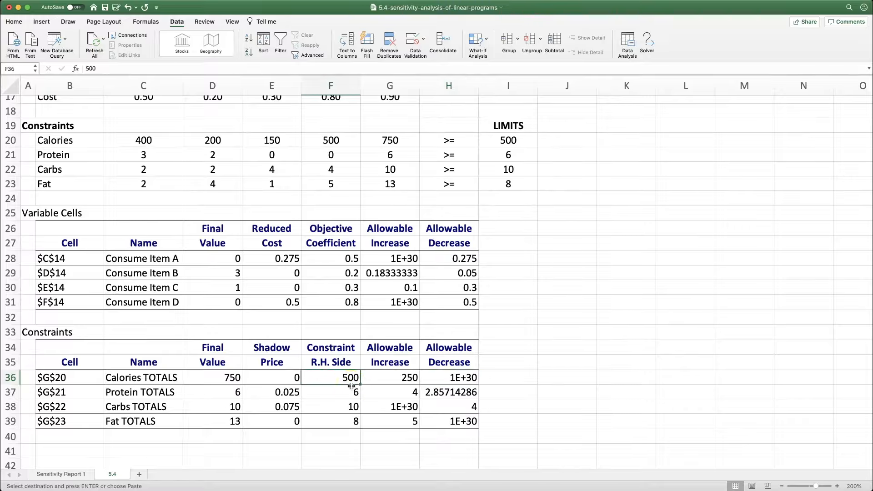
{"action": "left_click", "coordinate": [453, 386]}
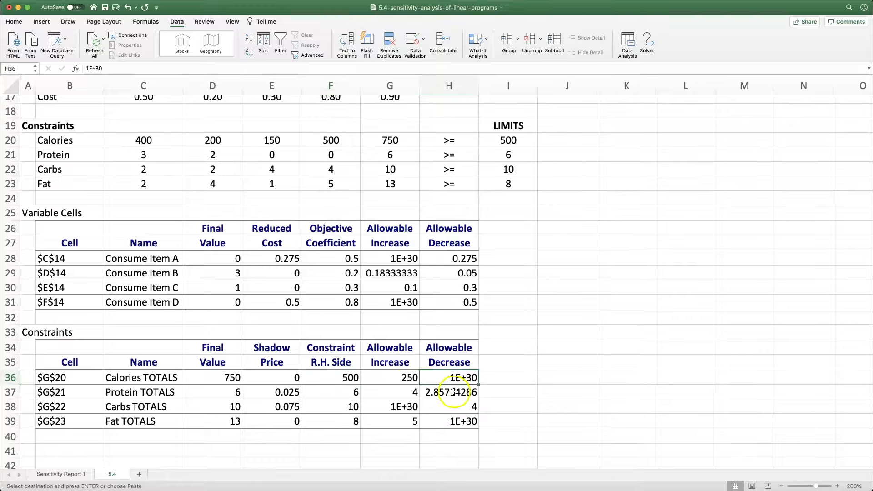
{"action": "left_click", "coordinate": [402, 258]}
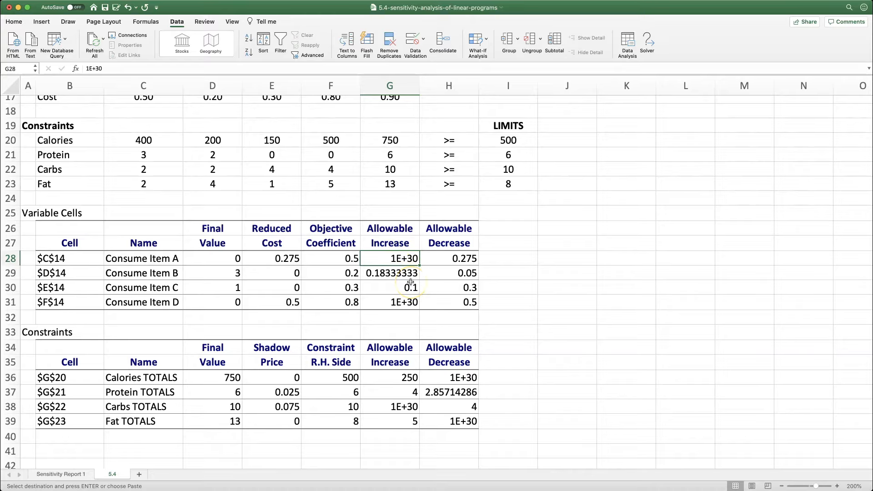
{"action": "left_click", "coordinate": [456, 380]}
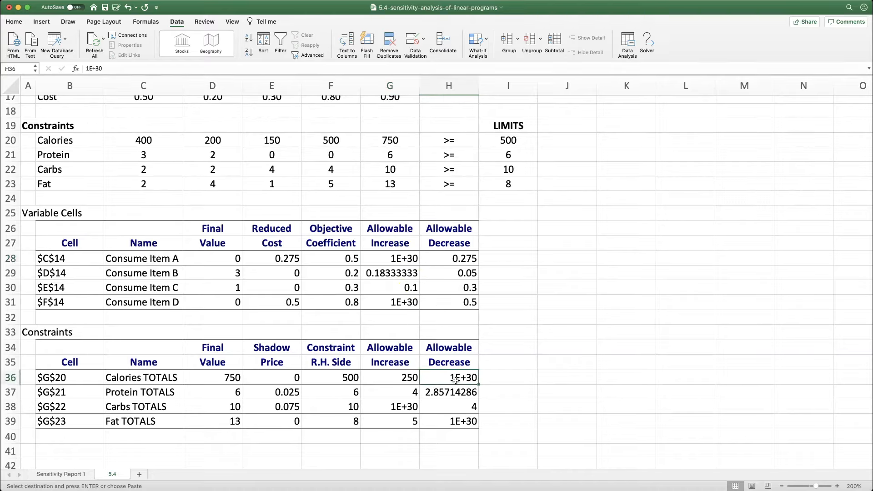
Step: Examine the Calories constraint's shadow price in E36 together with its right-hand side and allowable increase
{"action": "left_click", "coordinate": [276, 378]}
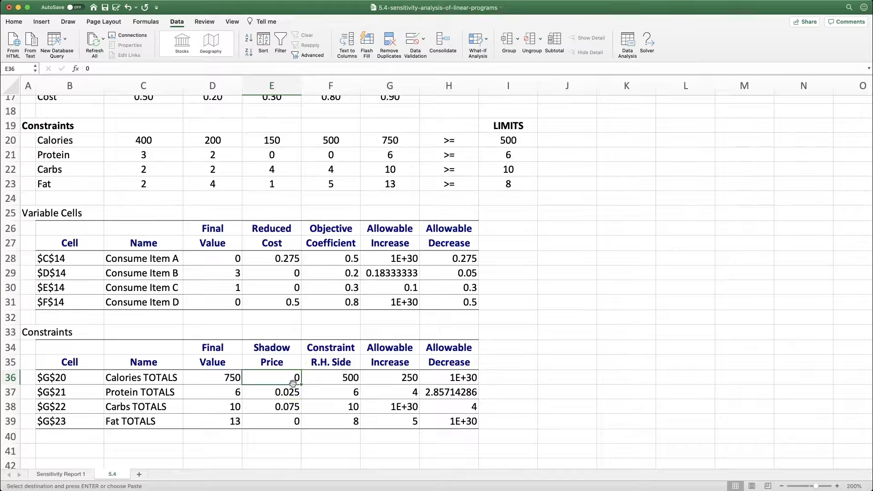
{"action": "left_click", "coordinate": [323, 380]}
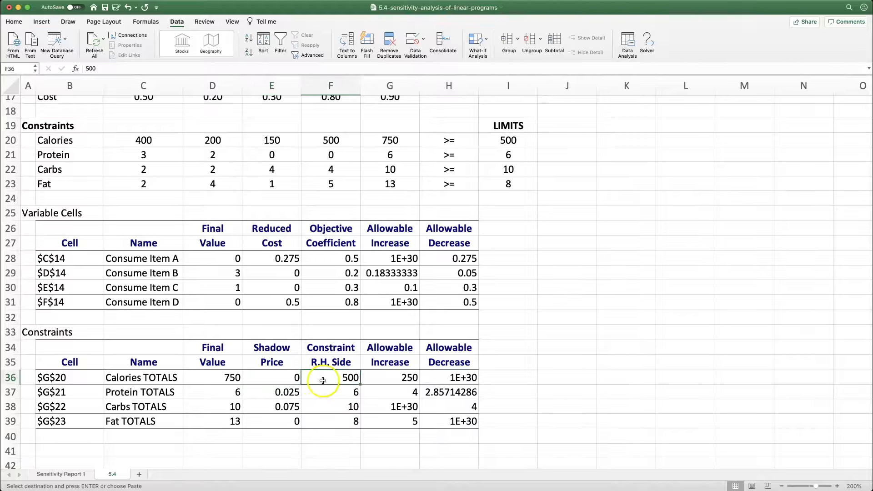
{"action": "left_click", "coordinate": [394, 380]}
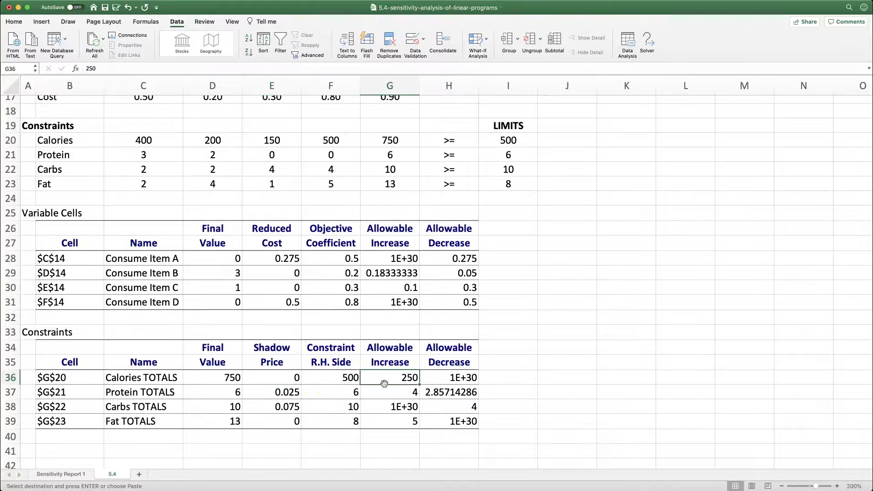
{"action": "left_click", "coordinate": [318, 381]}
{"action": "left_click", "coordinate": [287, 381]}
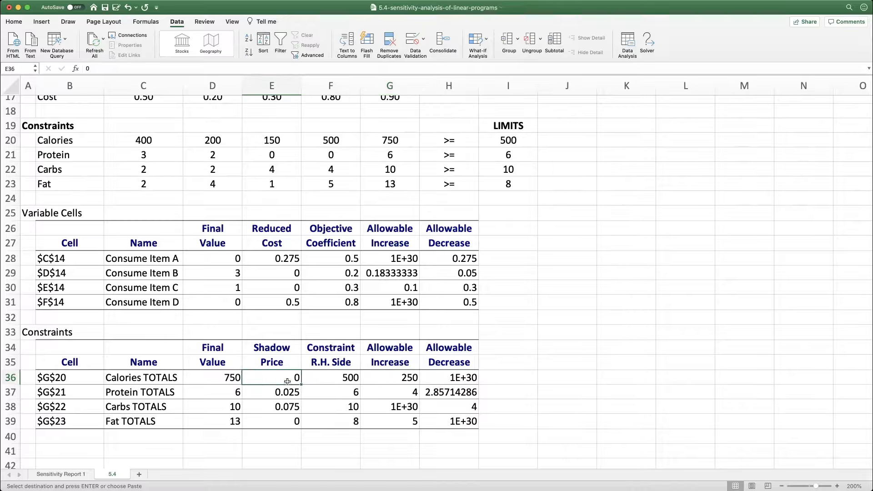
Step: Check the Calories total in G20 and examine the Protein constraint's shadow price, right-hand side and allowable increase in E37:G37
{"action": "left_click", "coordinate": [377, 142]}
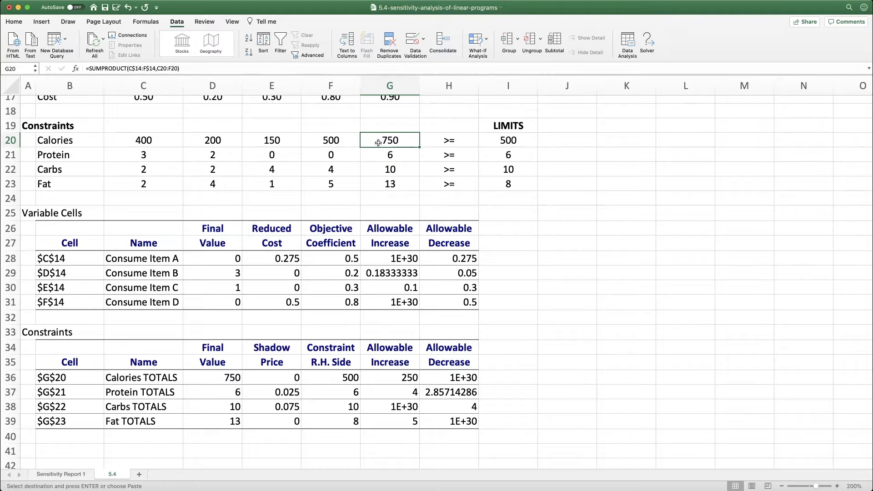
{"action": "left_click", "coordinate": [276, 333]}
{"action": "left_click", "coordinate": [278, 394]}
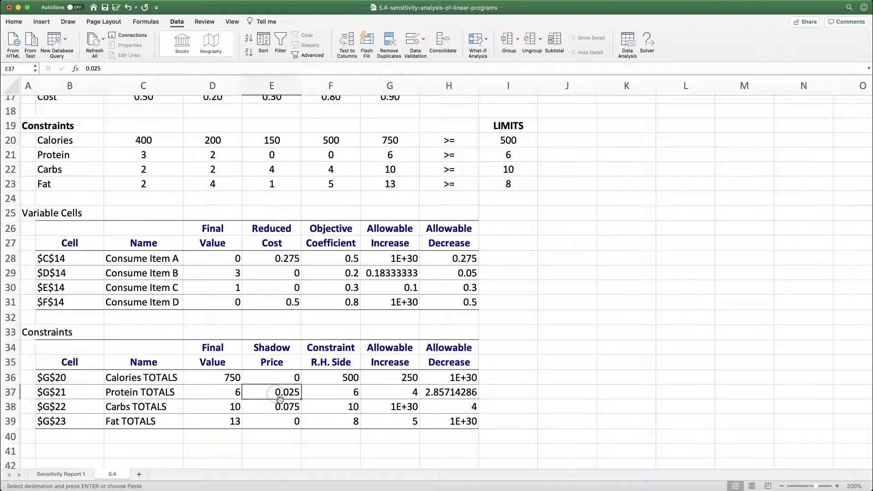
{"action": "left_click", "coordinate": [301, 399]}
{"action": "left_click", "coordinate": [346, 395]}
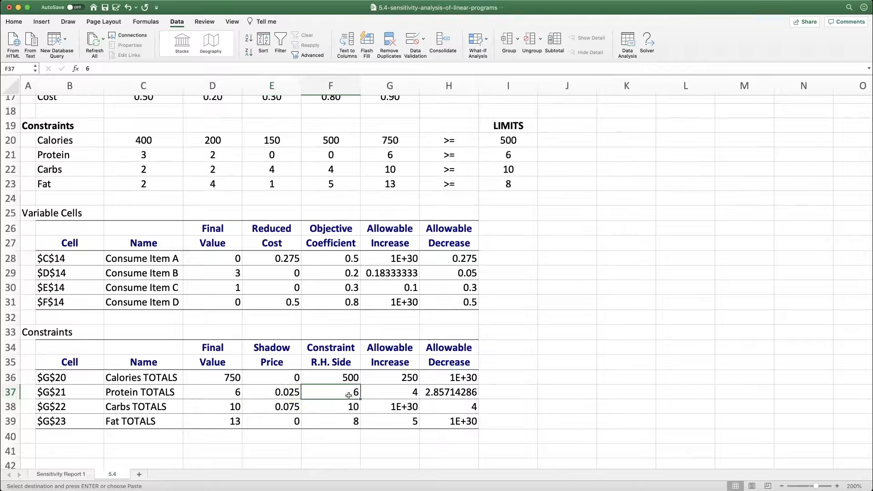
{"action": "left_click", "coordinate": [376, 393]}
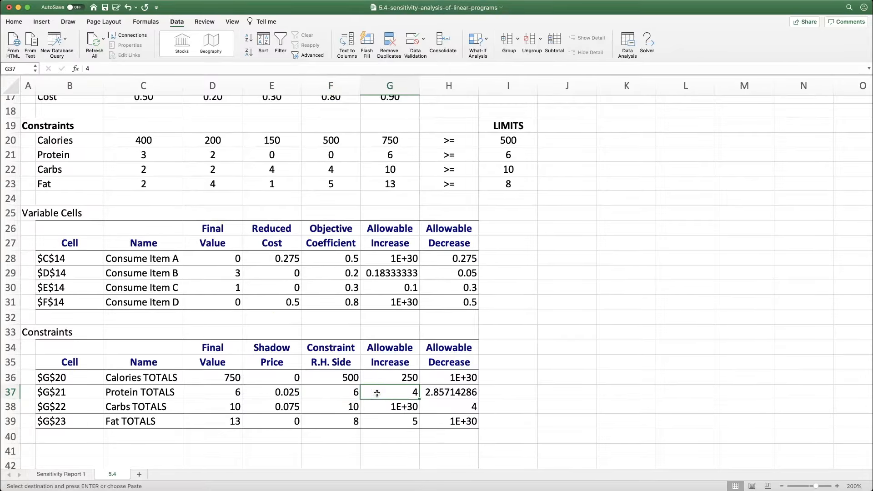
{"action": "left_click", "coordinate": [350, 394]}
{"action": "left_click", "coordinate": [323, 398]}
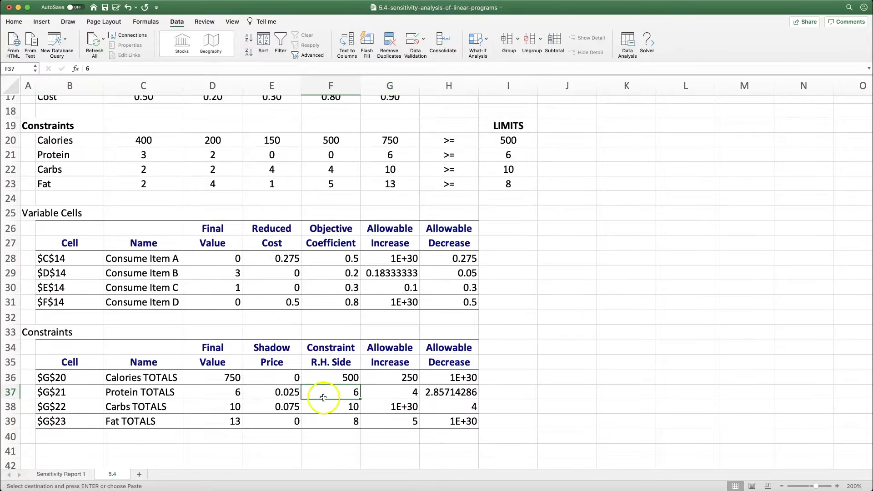
{"action": "left_click", "coordinate": [275, 396]}
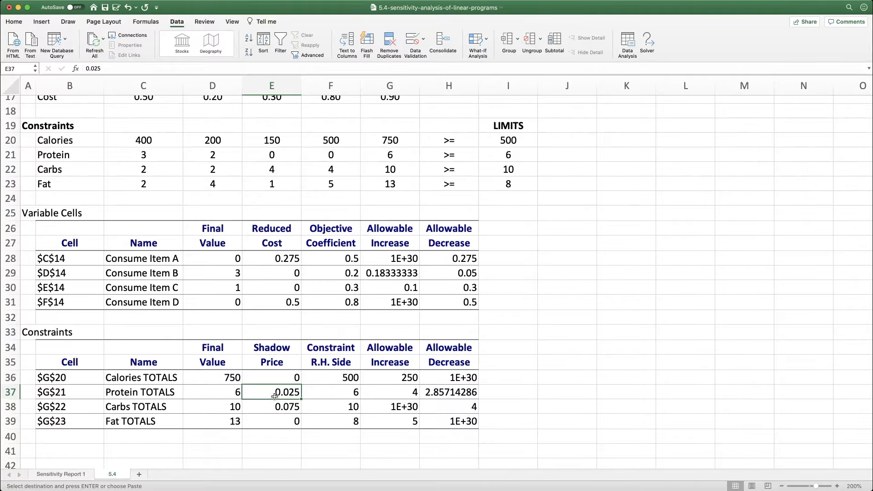
{"action": "left_click", "coordinate": [336, 395]}
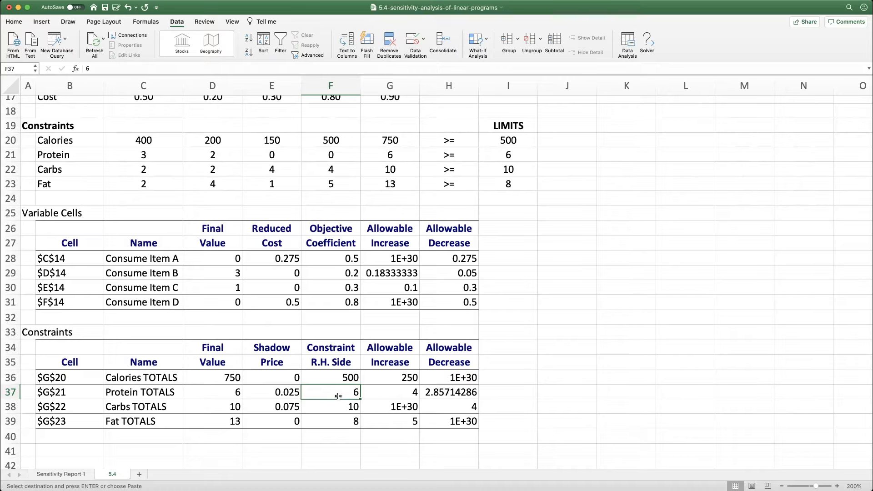
{"action": "left_click", "coordinate": [398, 392]}
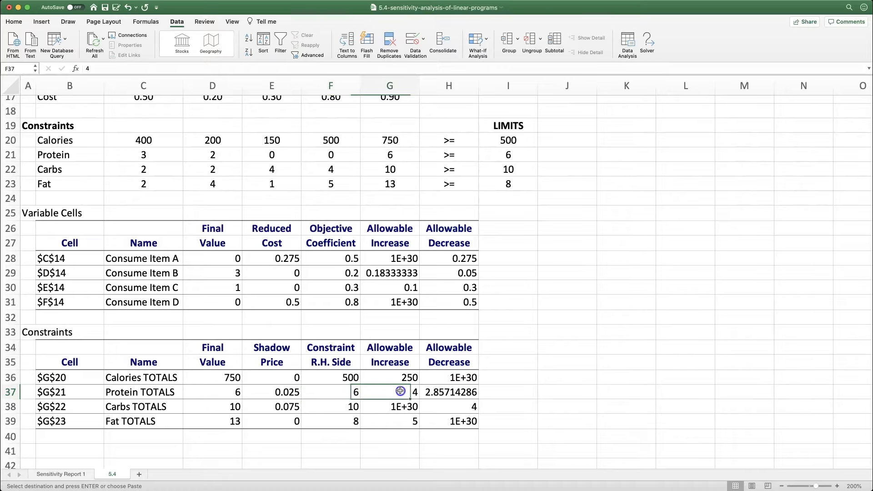
{"action": "left_click", "coordinate": [292, 392]}
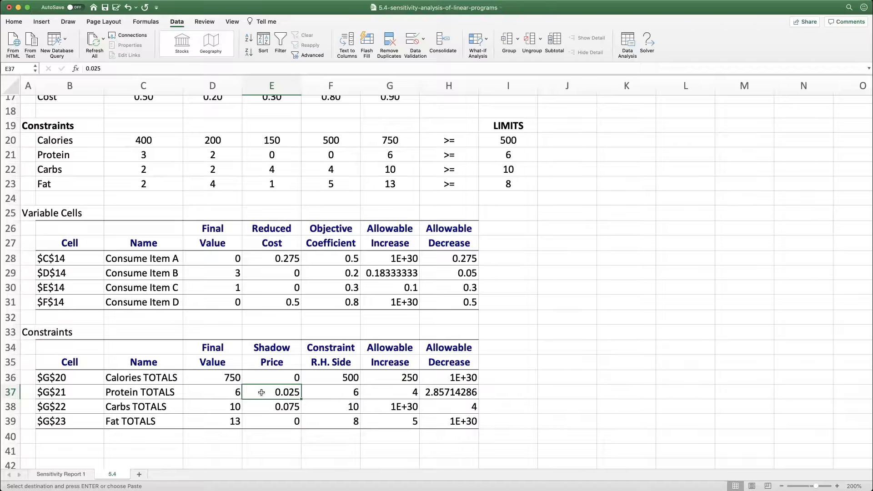
Step: Examine the Carbs constraint's right-hand side, allowable increase and shadow price in row 38 of the Constraints table
{"action": "left_click", "coordinate": [323, 405]}
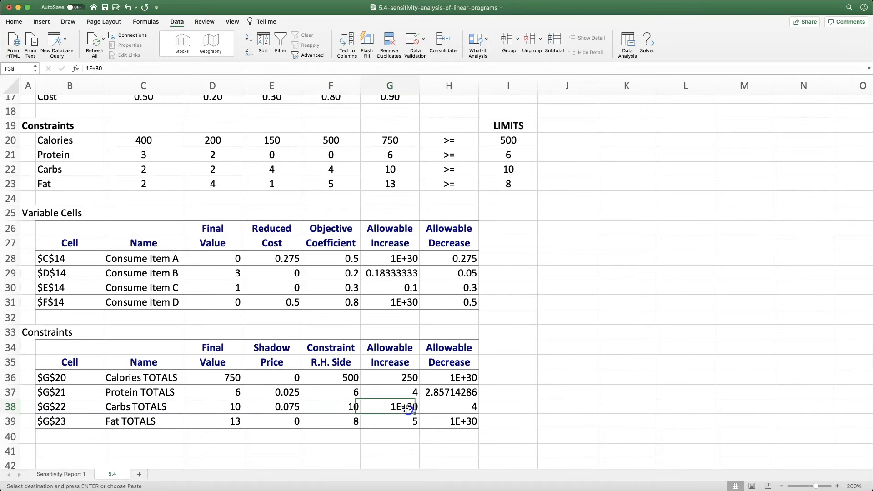
{"action": "left_click", "coordinate": [279, 406]}
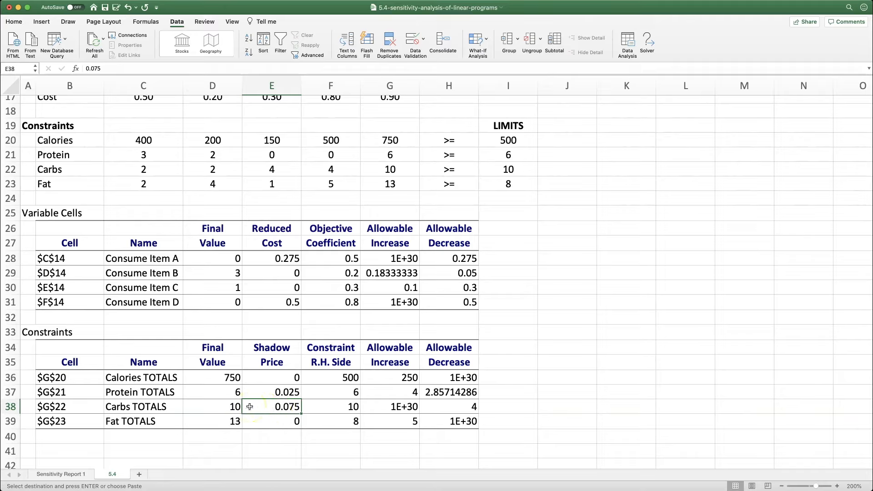
{"action": "left_click", "coordinate": [499, 431]}
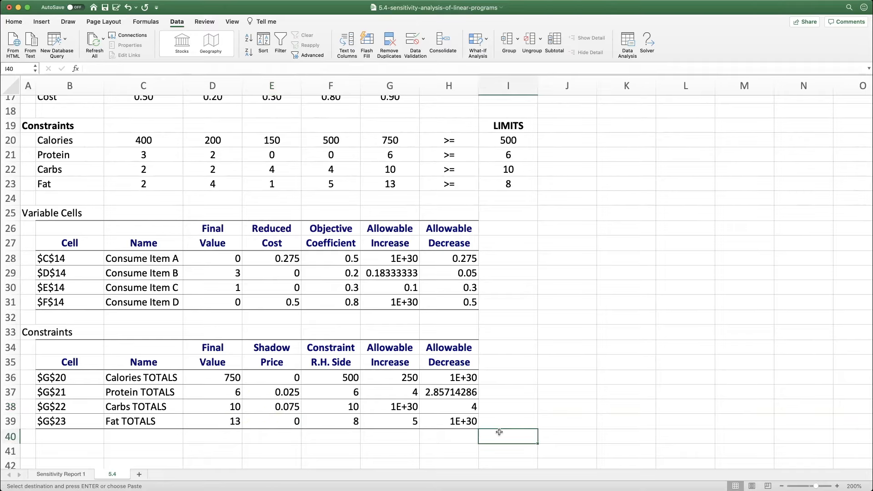